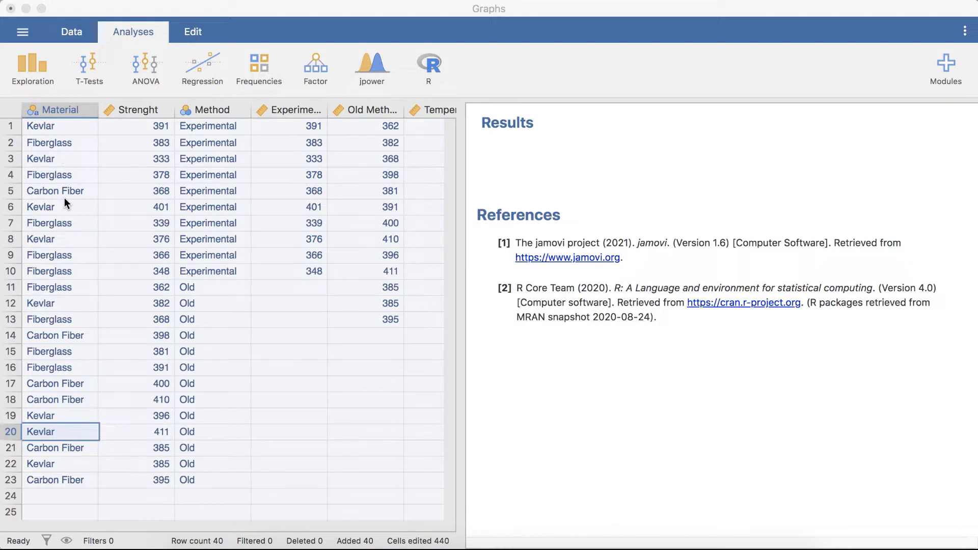
Start a Descriptives analysis with Strenght as the analysed variable
{"action": "left_click", "coordinate": [40, 77]}
{"action": "left_click", "coordinate": [38, 71]}
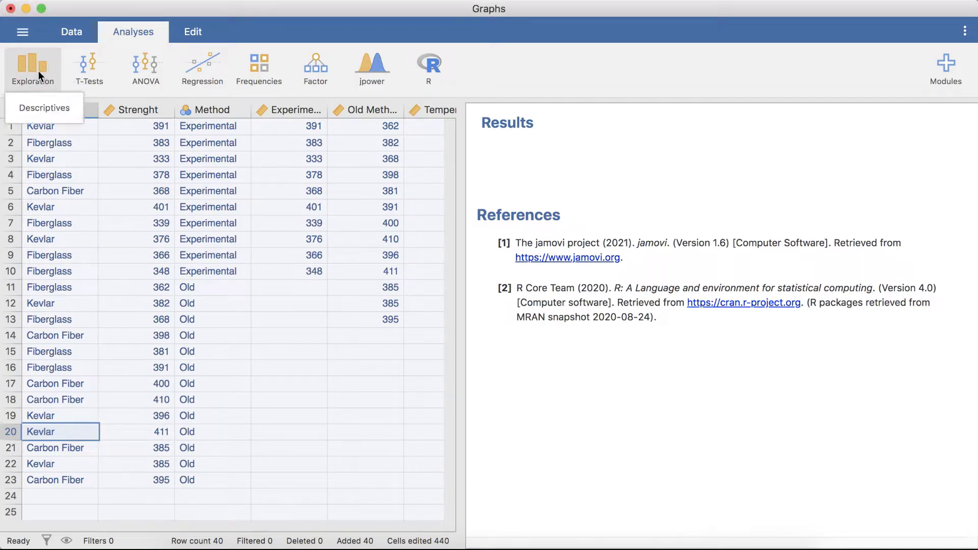
{"action": "left_click", "coordinate": [60, 106]}
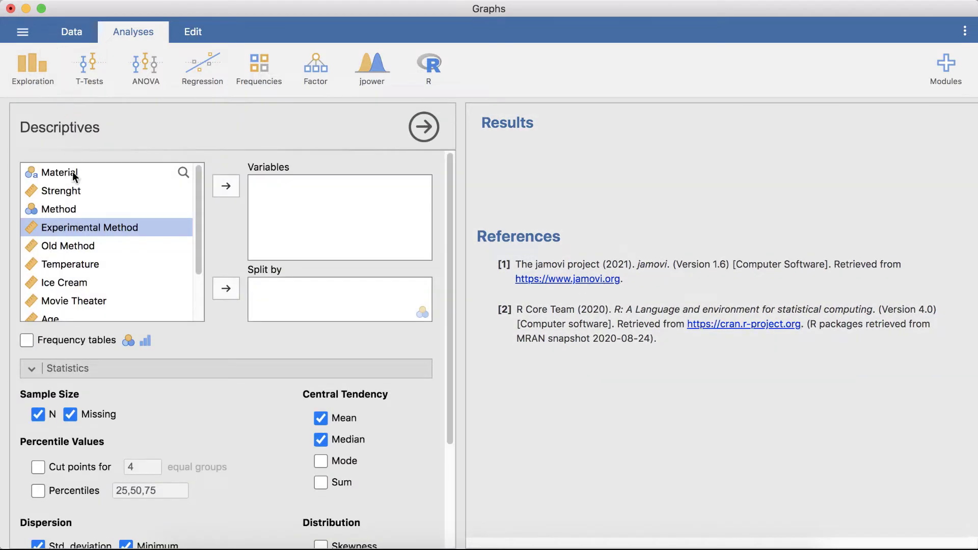
{"action": "left_click", "coordinate": [69, 190]}
{"action": "left_click", "coordinate": [237, 185]}
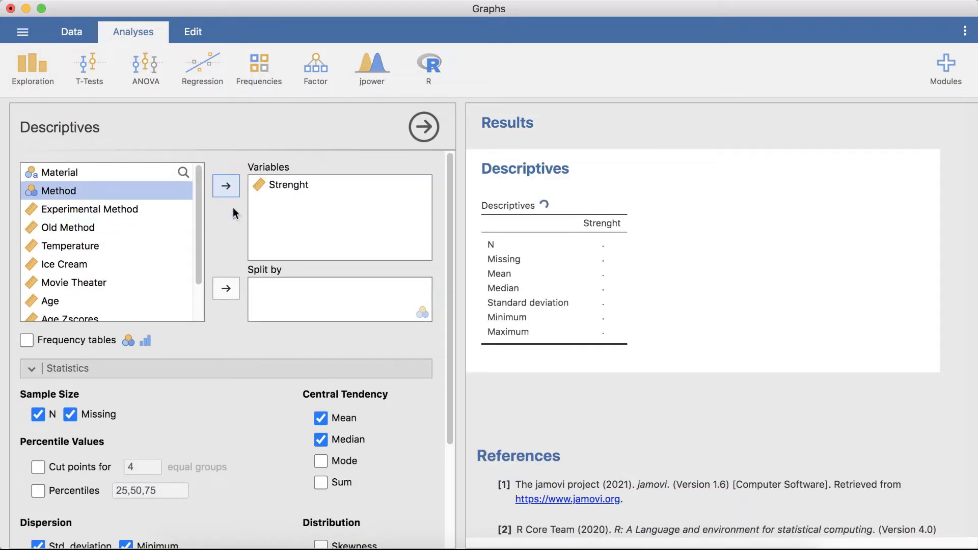
Split the Strenght descriptives by both Material and Method
{"action": "left_click", "coordinate": [120, 169]}
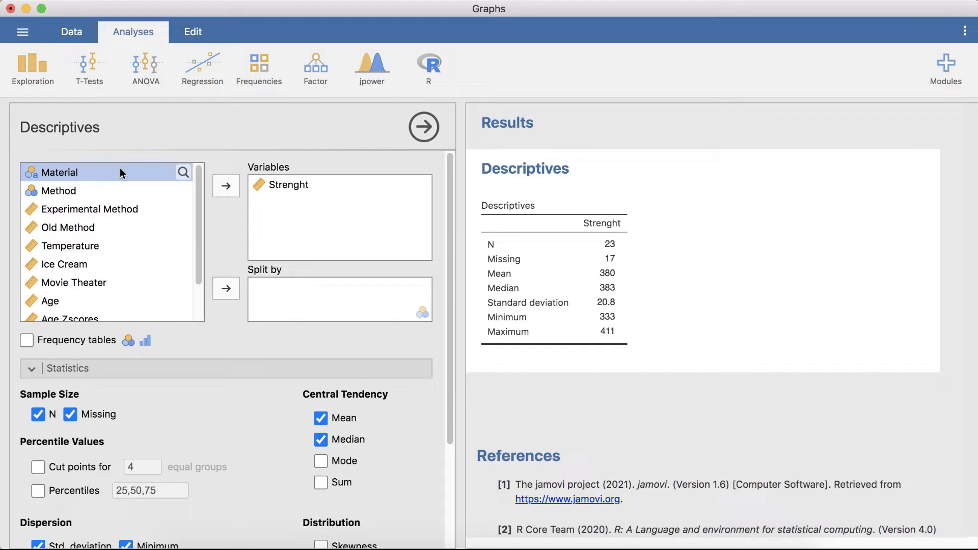
{"action": "left_click", "coordinate": [128, 192], "text": "shift"}
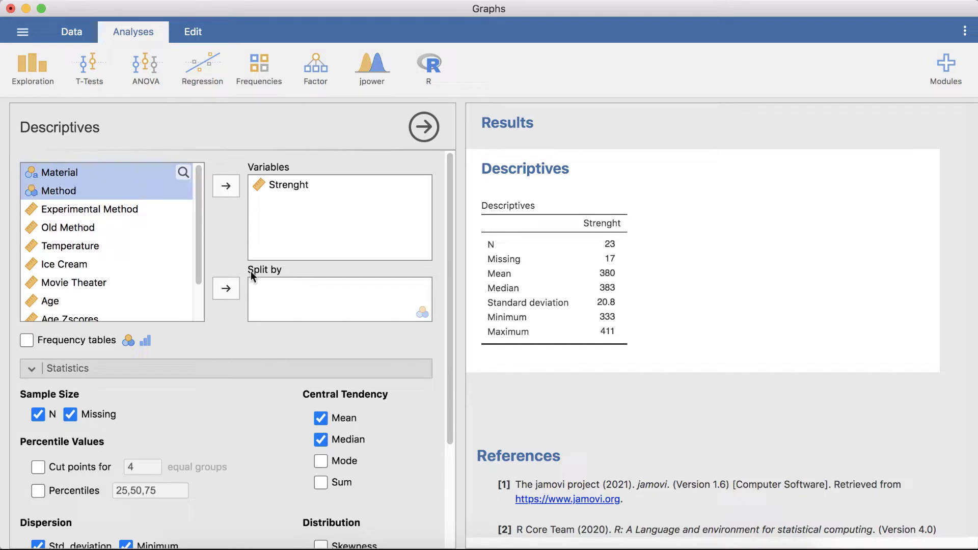
{"action": "left_click", "coordinate": [229, 290]}
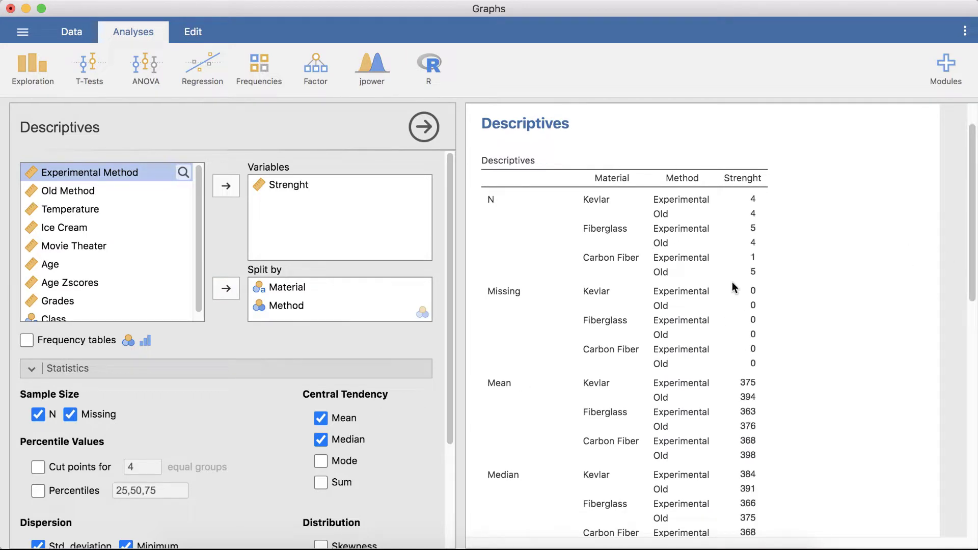
Exclude Missing, Mean, Median, Std. deviation and Minimum from the descriptive statistics
{"action": "left_click", "coordinate": [71, 414]}
{"action": "left_click", "coordinate": [321, 418]}
{"action": "left_click", "coordinate": [320, 439]}
{"action": "left_click", "coordinate": [126, 545]}
{"action": "left_click", "coordinate": [38, 545]}
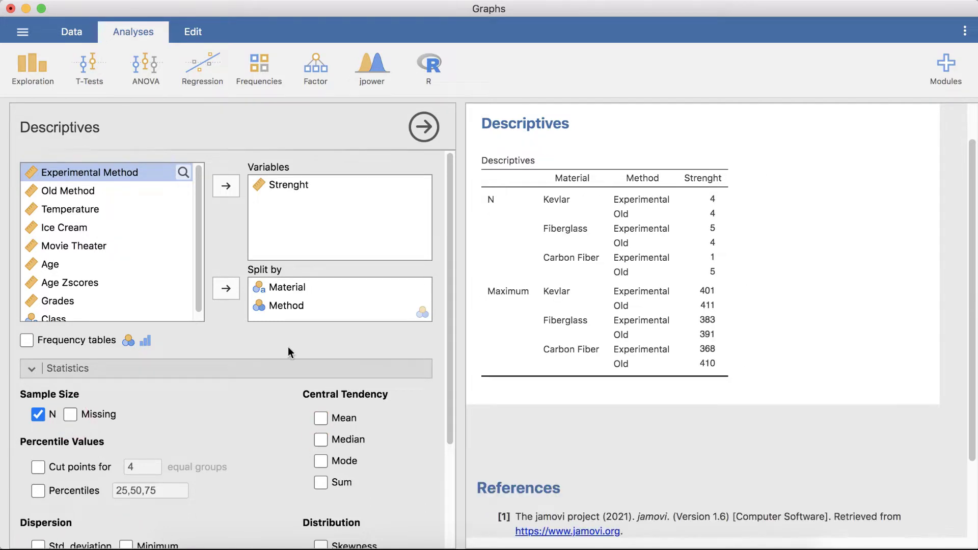
{"action": "left_click", "coordinate": [275, 306]}
{"action": "left_click_drag", "start_coordinate": [275, 306], "coordinate": [275, 287]}
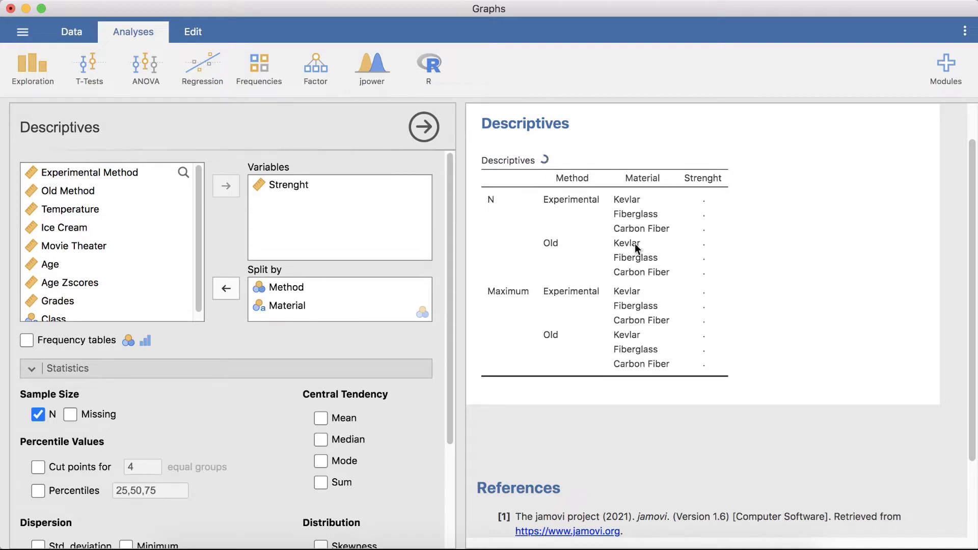
{"action": "left_click_drag", "start_coordinate": [276, 306], "coordinate": [276, 286]}
Exclude Maximum from the statistics and place Method ahead of Material in the split order
{"action": "scroll", "coordinate": [269, 459], "scroll_direction": "down", "scroll_amount": 5}
{"action": "left_click", "coordinate": [126, 432]}
{"action": "scroll", "coordinate": [209, 417], "scroll_direction": "up", "scroll_amount": 3}
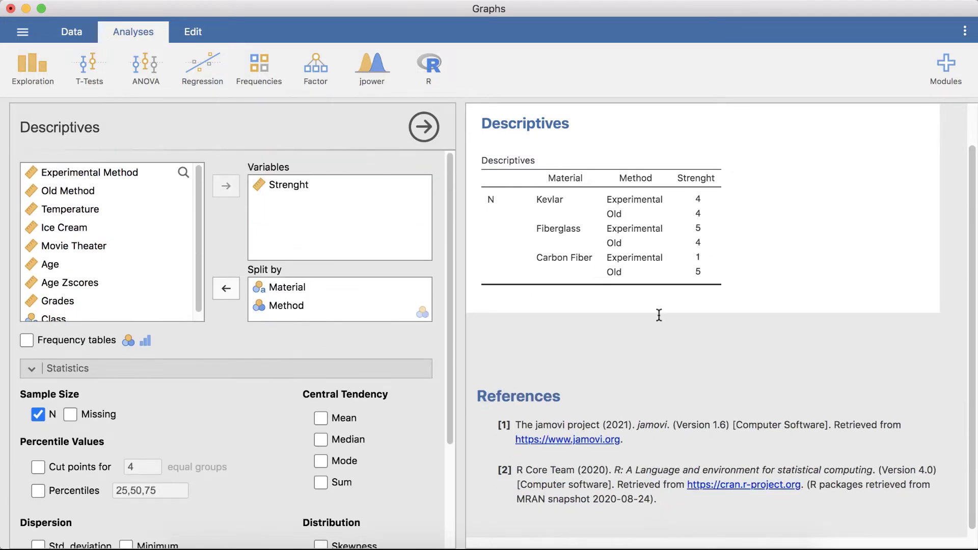
{"action": "left_click", "coordinate": [282, 307]}
{"action": "left_click_drag", "start_coordinate": [278, 307], "coordinate": [278, 287]}
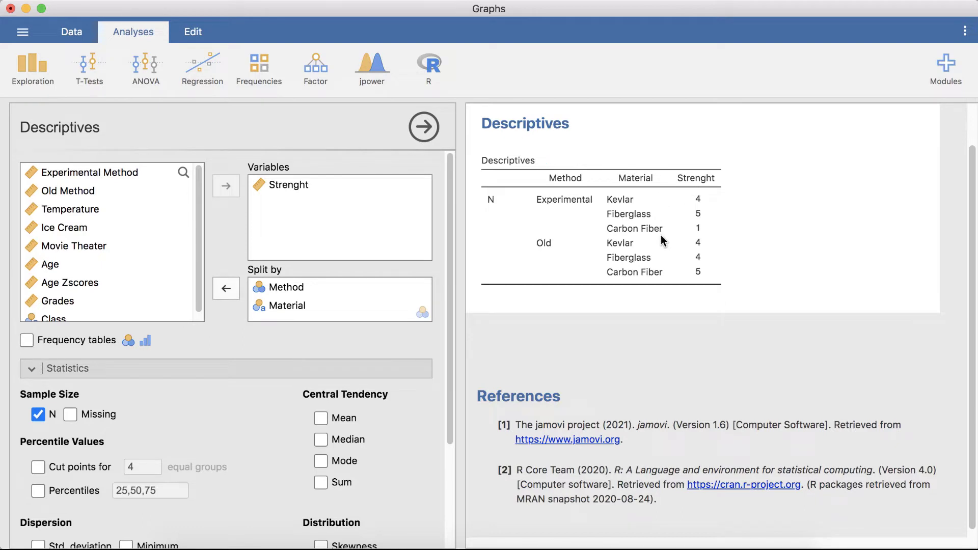
Copy the Descriptives results table, switch to Excel and paste it into the blank workbook at cell E3
{"action": "right_click", "coordinate": [664, 250]}
{"action": "mouse_move", "coordinate": [662, 251]}
{"action": "left_click", "coordinate": [694, 253]}
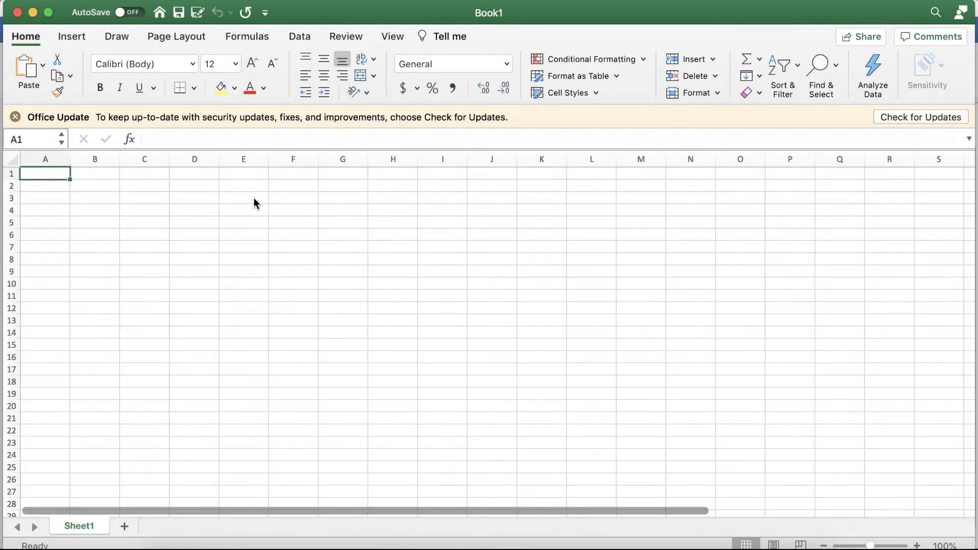
{"action": "right_click", "coordinate": [254, 199]}
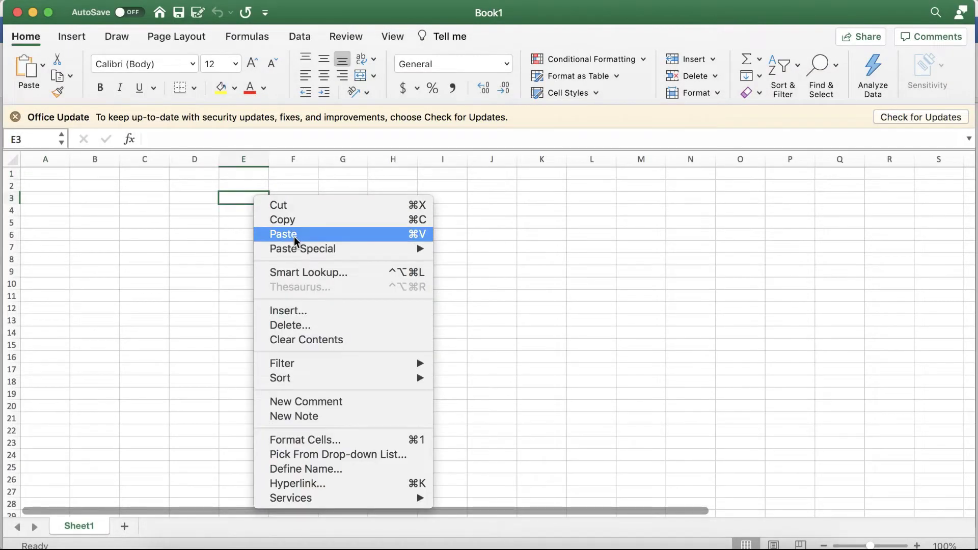
{"action": "left_click", "coordinate": [295, 236]}
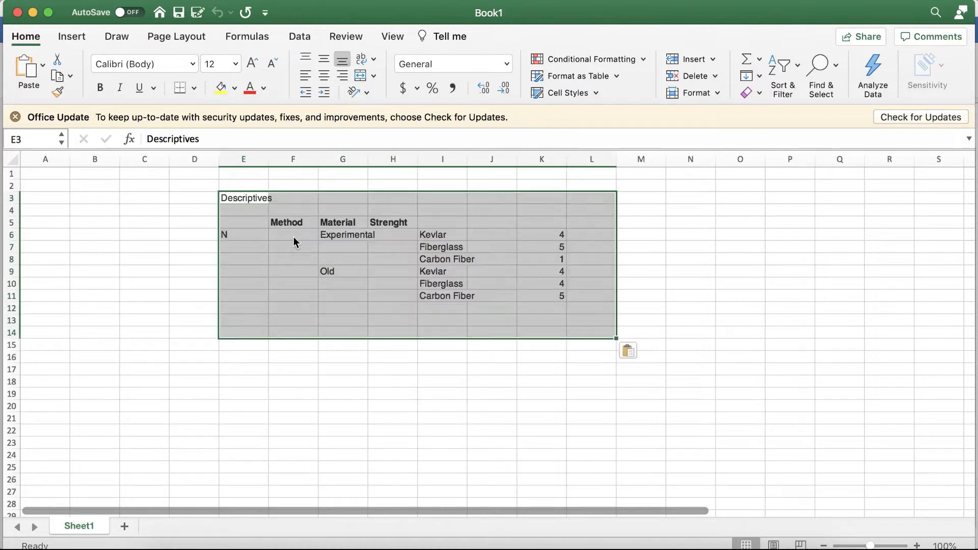
Move the three Old method counts from K9:K11 to L6:L8, beside the Experimental counts
{"action": "left_click", "coordinate": [505, 298]}
{"action": "left_click_drag", "start_coordinate": [546, 274], "coordinate": [547, 309]}
{"action": "left_click_drag", "start_coordinate": [548, 275], "coordinate": [550, 296]}
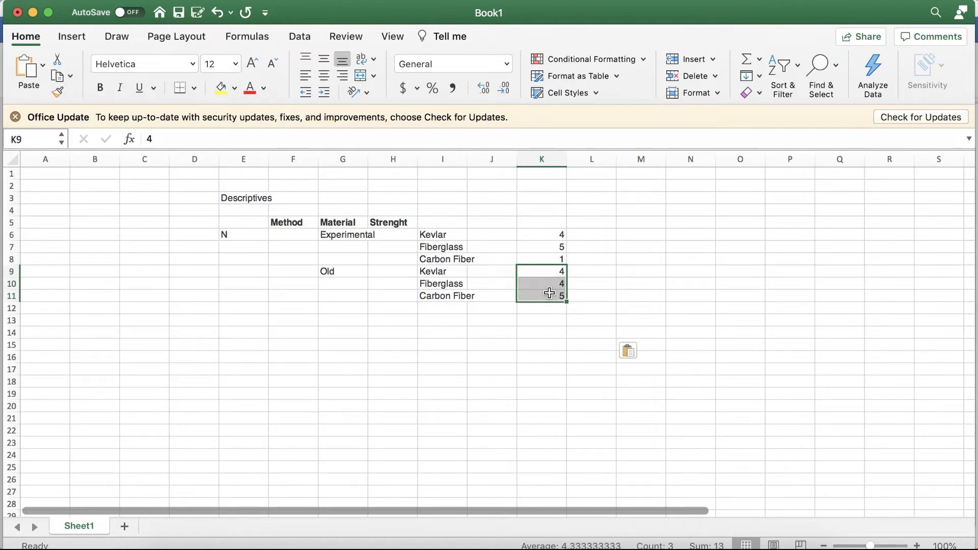
{"action": "key", "text": "super+c"}
{"action": "left_click", "coordinate": [585, 236]}
{"action": "key", "text": "Return"}
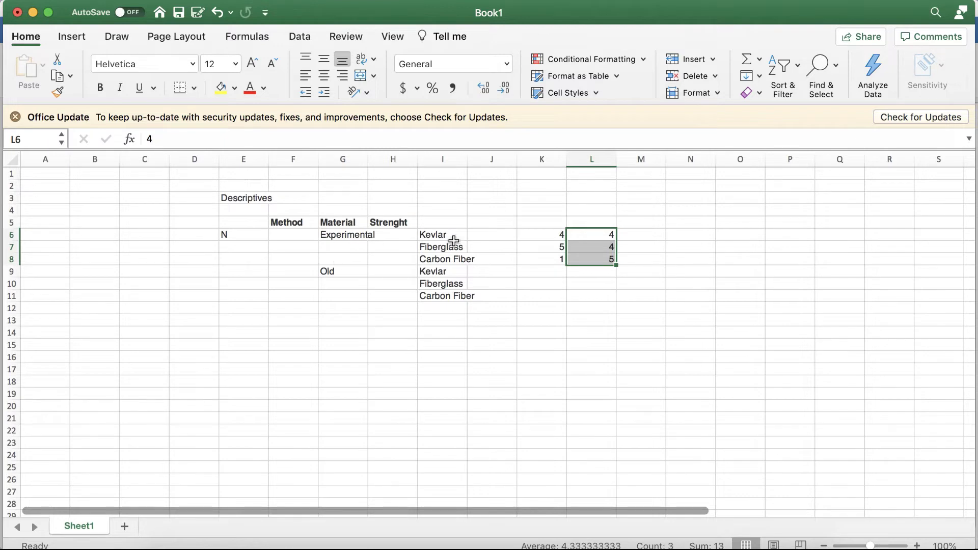
Move the Experimental label to K5 and the Old label to L5 as headers above the counts
{"action": "left_click", "coordinate": [343, 235]}
{"action": "key", "text": "super+c"}
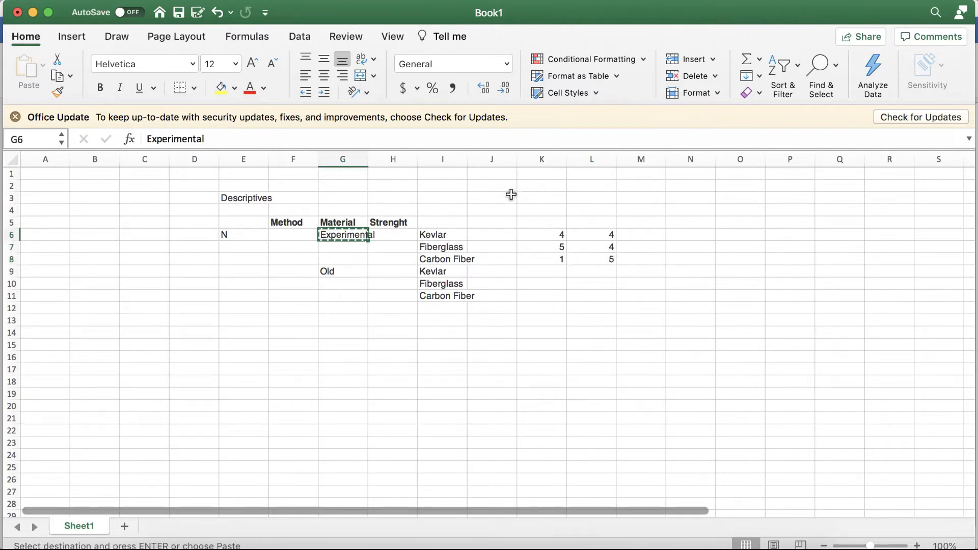
{"action": "left_click", "coordinate": [542, 222]}
{"action": "key", "text": "Return"}
{"action": "left_click", "coordinate": [334, 270]}
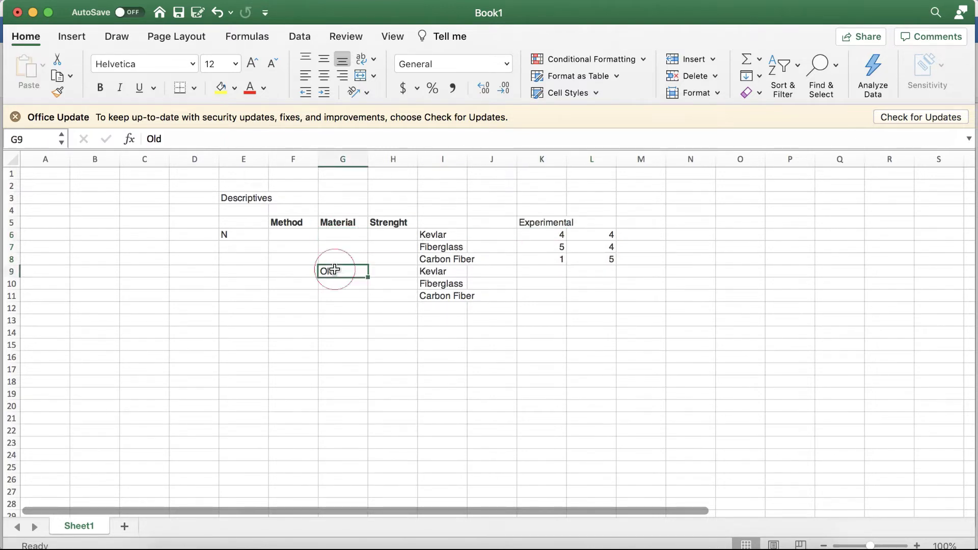
{"action": "key", "text": "super+c"}
{"action": "left_click", "coordinate": [586, 218]}
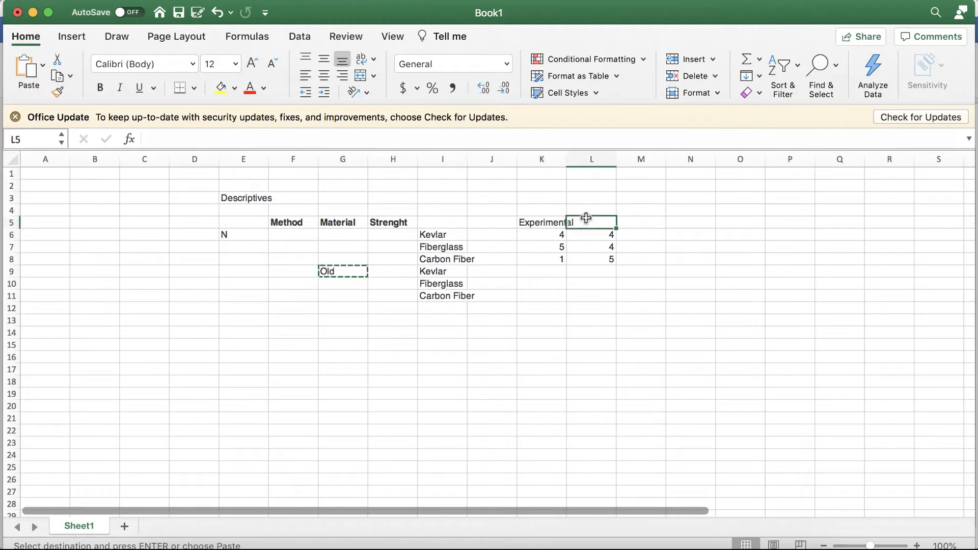
{"action": "key", "text": "Return"}
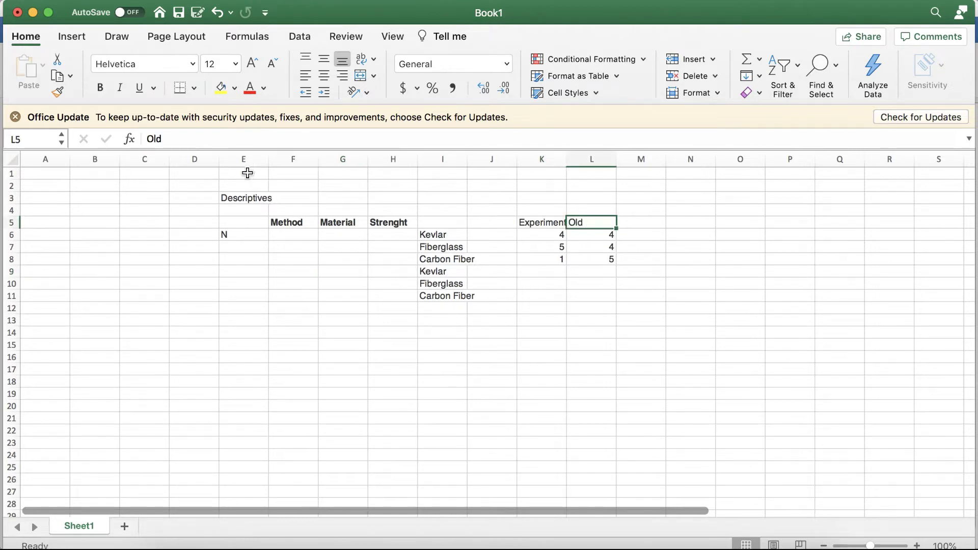
Delete columns E through H with the leftover table headings
{"action": "left_click_drag", "start_coordinate": [236, 156], "coordinate": [397, 158]}
{"action": "right_click", "coordinate": [397, 158]}
{"action": "left_click", "coordinate": [422, 247]}
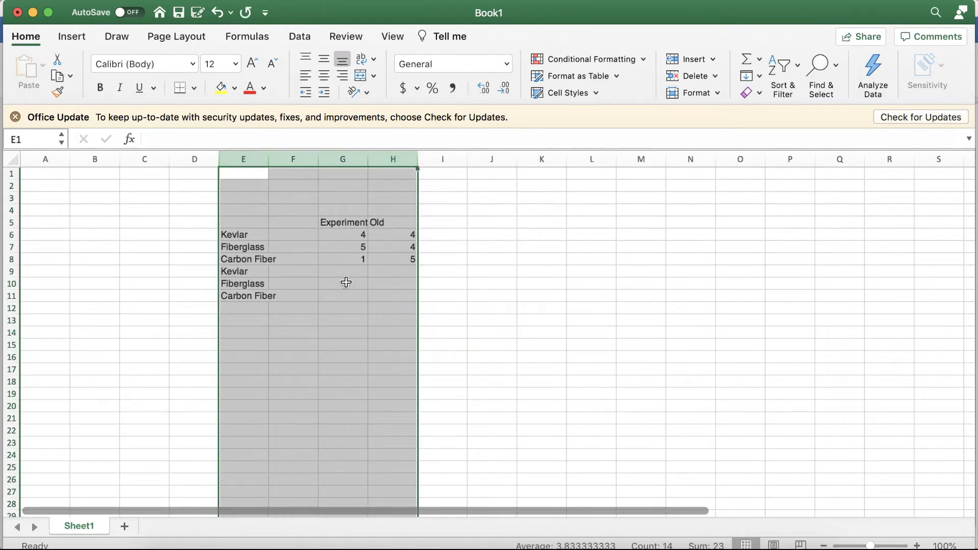
Clear the duplicate material names in E9:E11 and delete the empty column F before the counts
{"action": "left_click_drag", "start_coordinate": [249, 271], "coordinate": [262, 295]}
{"action": "key", "text": "Delete"}
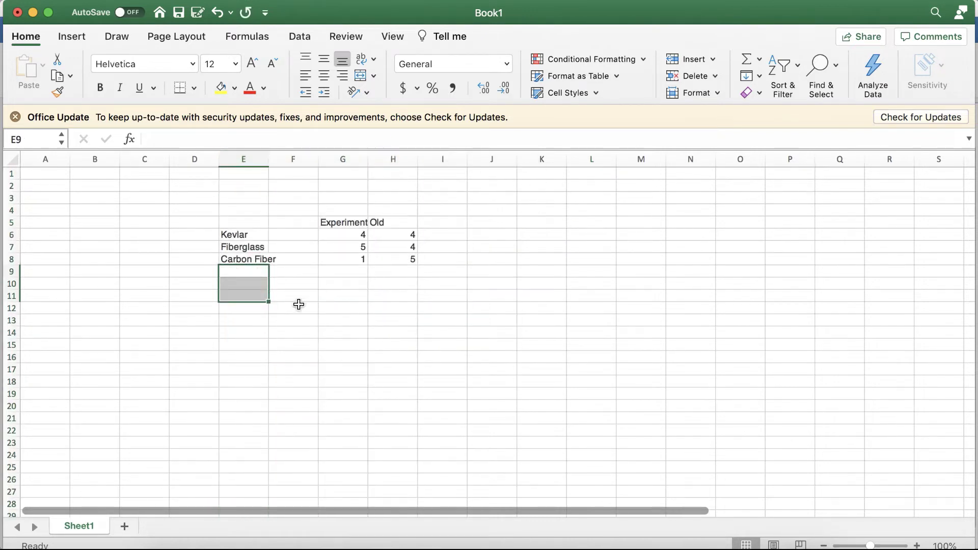
{"action": "right_click", "coordinate": [304, 152]}
{"action": "left_click", "coordinate": [337, 243]}
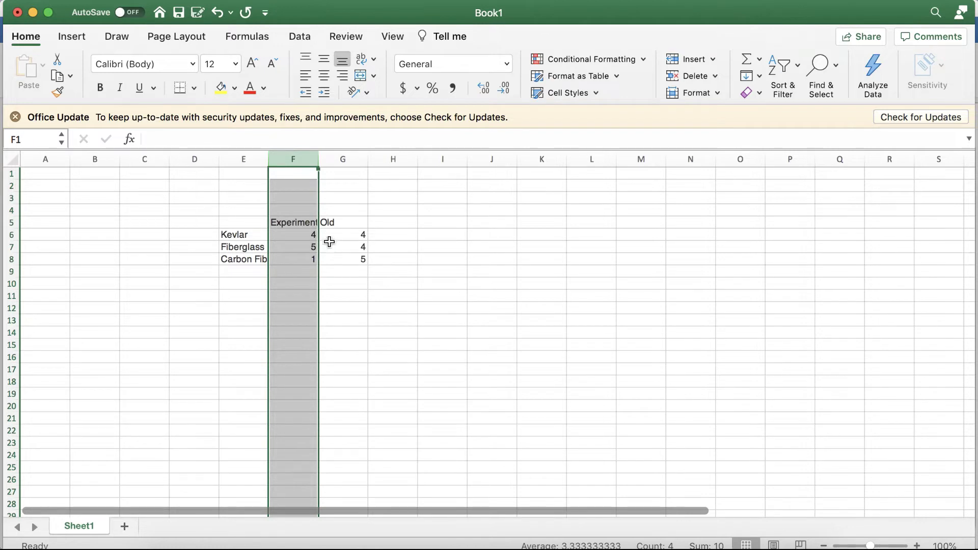
{"action": "left_click", "coordinate": [254, 282]}
Make the Experimental counts in F6:F8 negative: -4, -5 and -1
{"action": "left_click", "coordinate": [306, 236]}
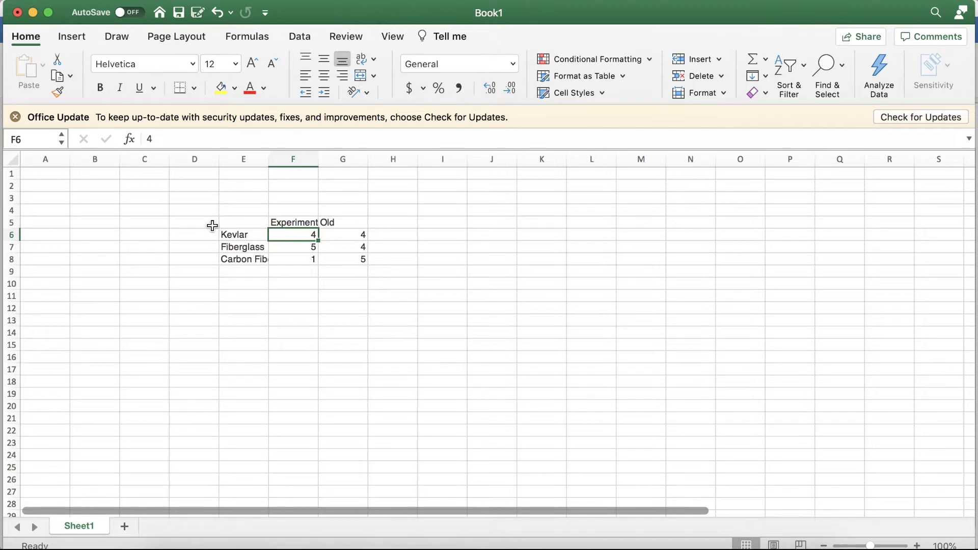
{"action": "left_click", "coordinate": [148, 138]}
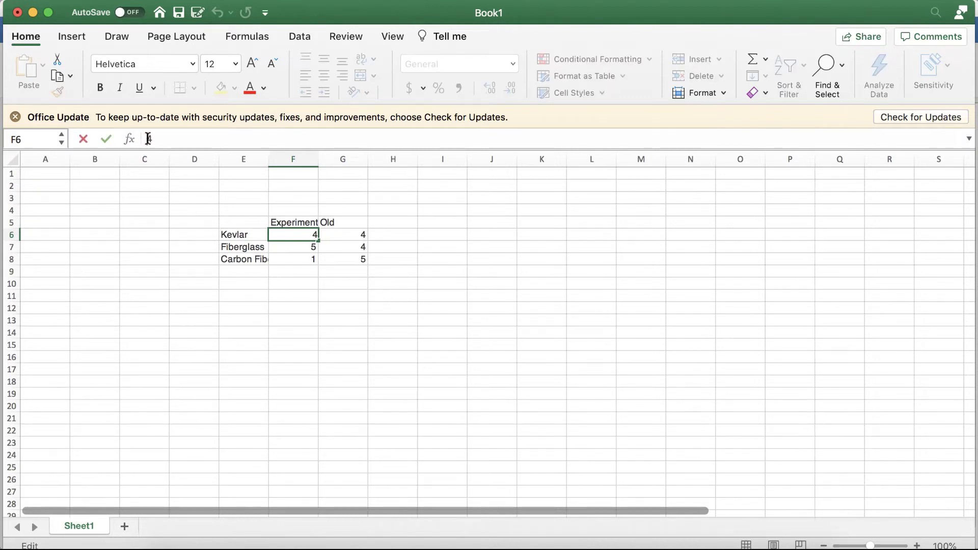
{"action": "type", "text": "-"}
{"action": "key", "text": "Return"}
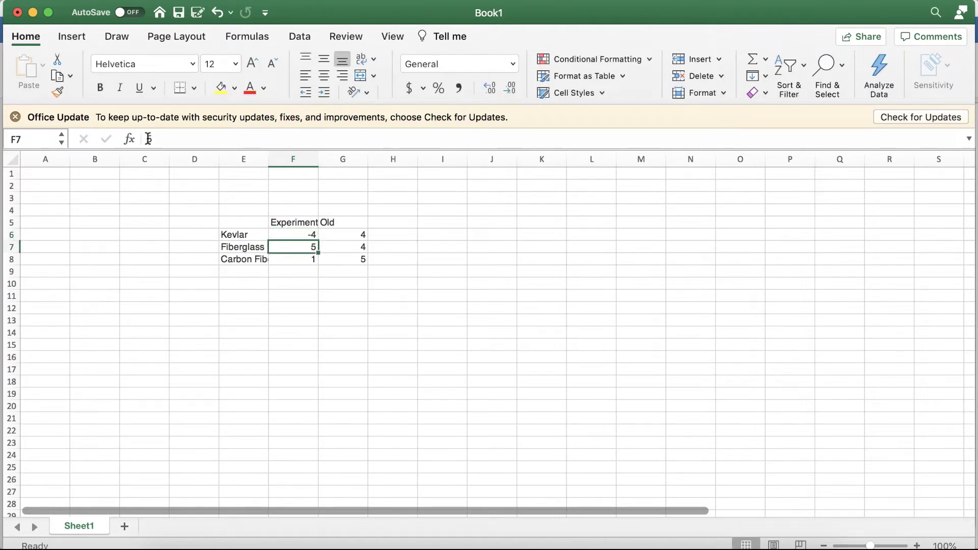
{"action": "left_click", "coordinate": [149, 139]}
{"action": "type", "text": "-"}
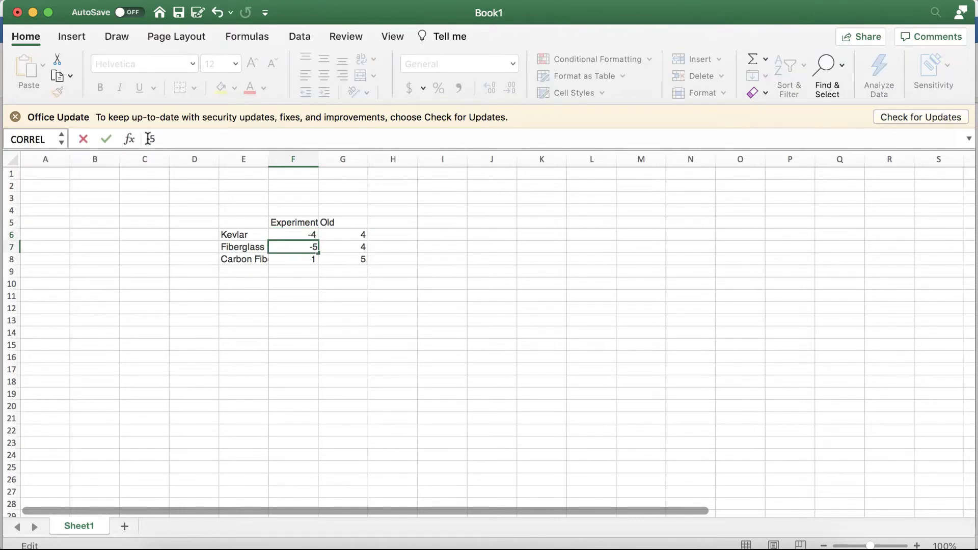
{"action": "key", "text": "Return"}
{"action": "left_click", "coordinate": [148, 139]}
{"action": "type", "text": "-"}
{"action": "key", "text": "Return"}
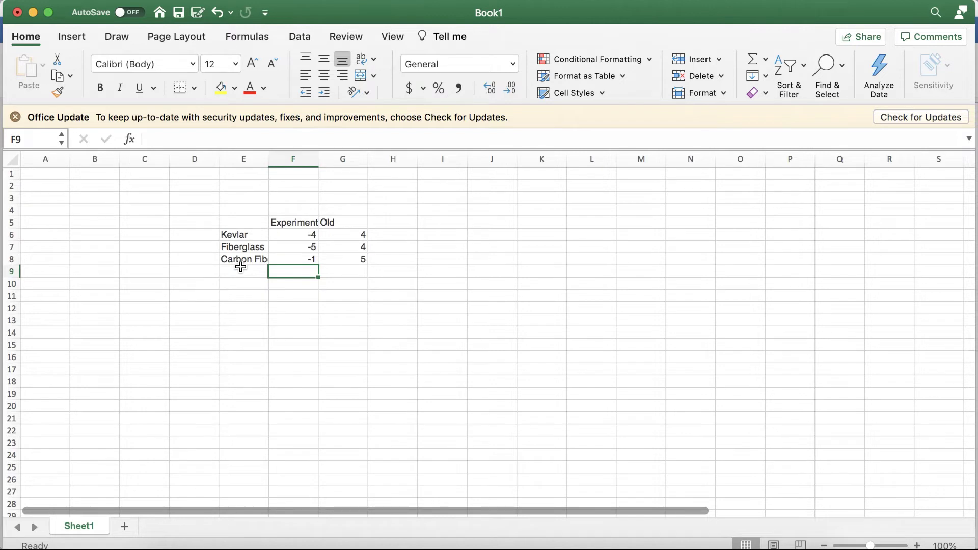
Insert a 2-D stacked bar chart from E5:G8 and place it beside the data table, over columns I to N
{"action": "left_click_drag", "start_coordinate": [238, 222], "coordinate": [355, 259]}
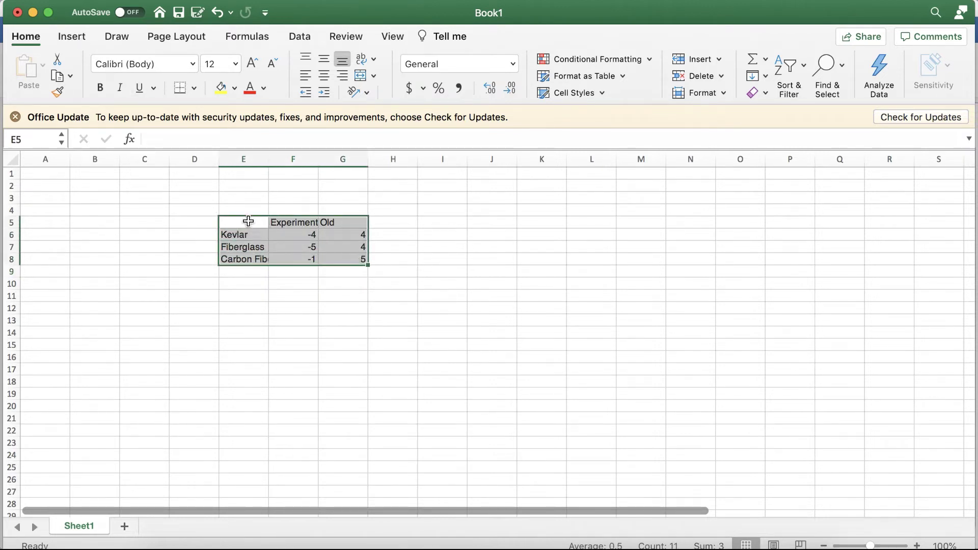
{"action": "left_click", "coordinate": [64, 40]}
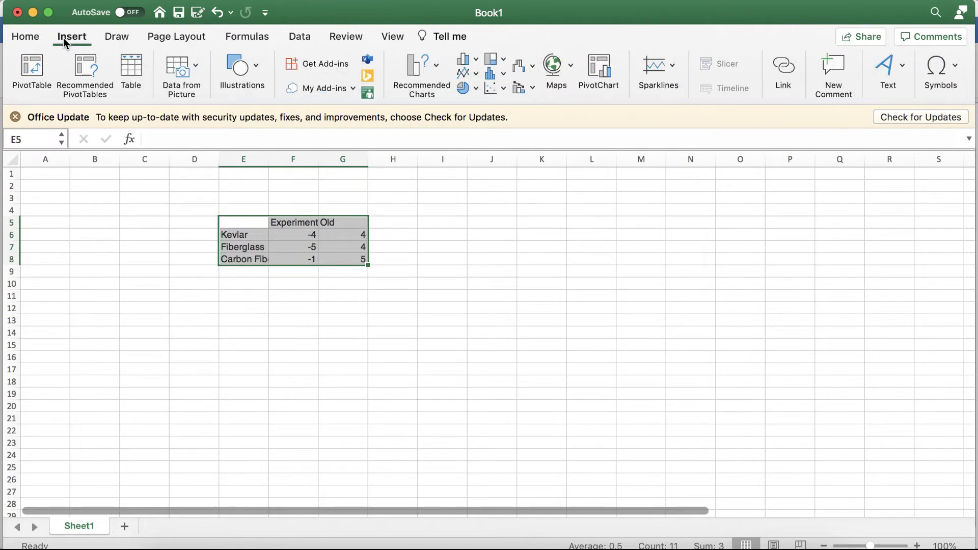
{"action": "left_click", "coordinate": [472, 63]}
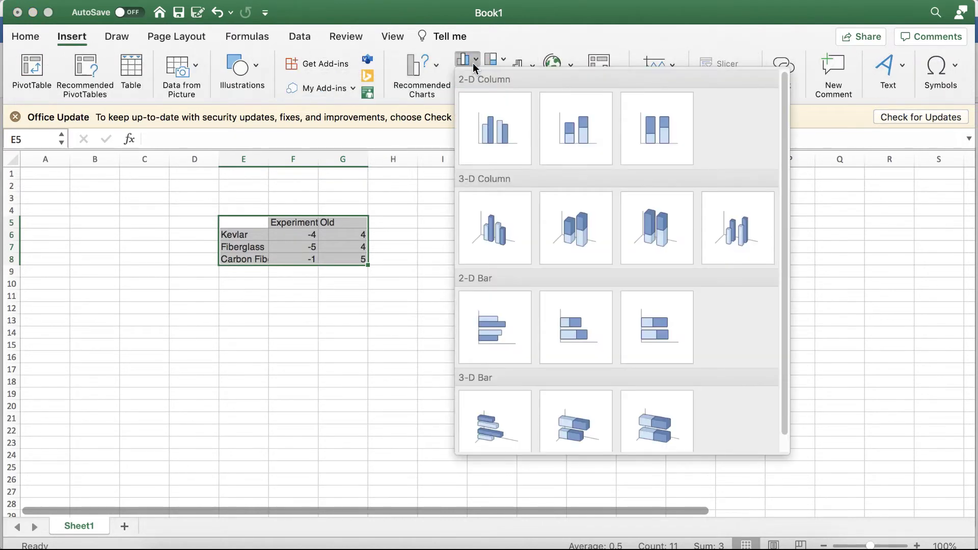
{"action": "left_click", "coordinate": [591, 325]}
{"action": "left_click_drag", "start_coordinate": [540, 261], "coordinate": [606, 212]}
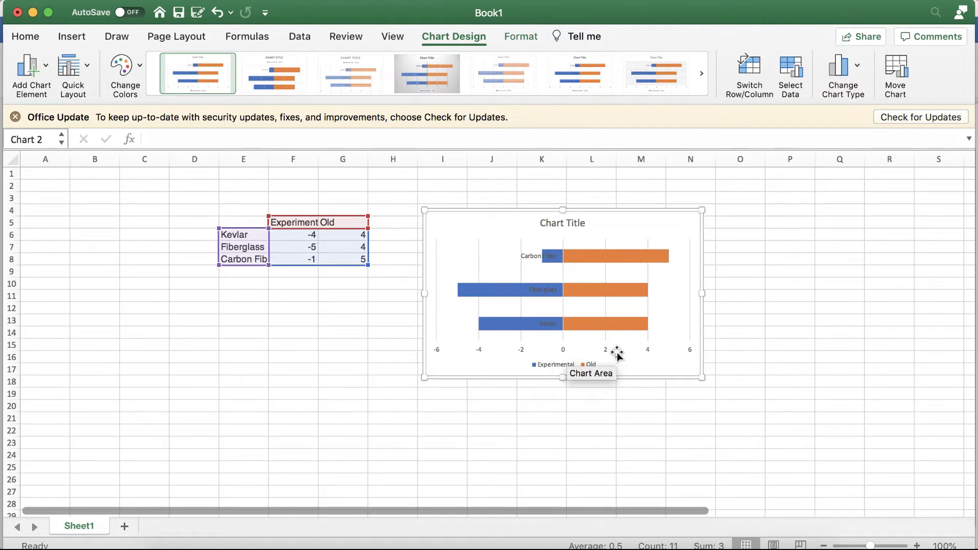
Delete the chart's horizontal value axis
{"action": "left_click", "coordinate": [650, 350]}
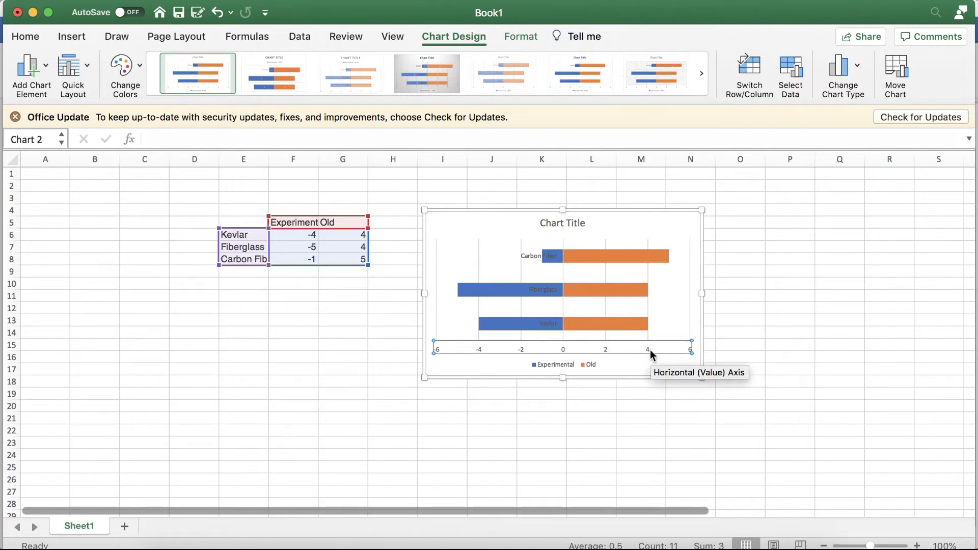
{"action": "double_click", "coordinate": [650, 350]}
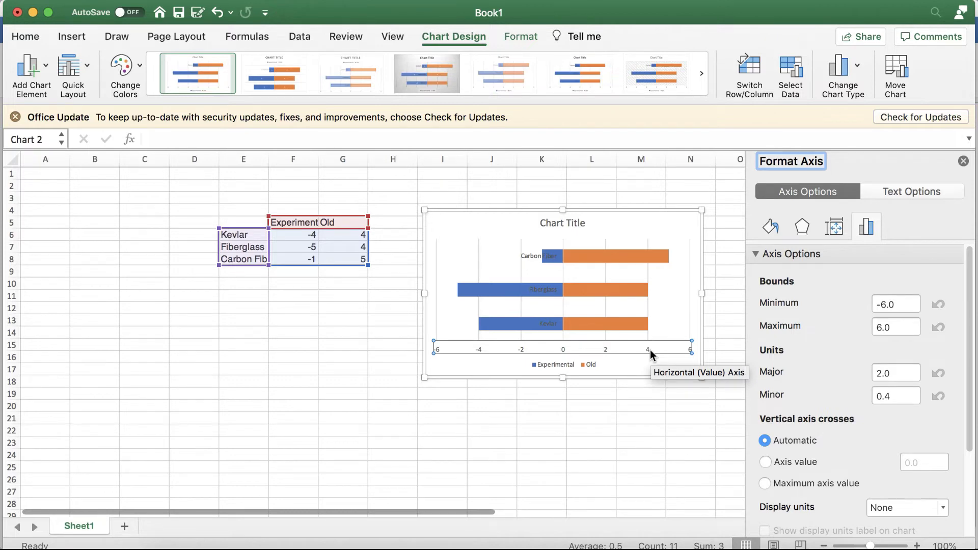
{"action": "right_click", "coordinate": [650, 350]}
{"action": "key", "text": "Escape"}
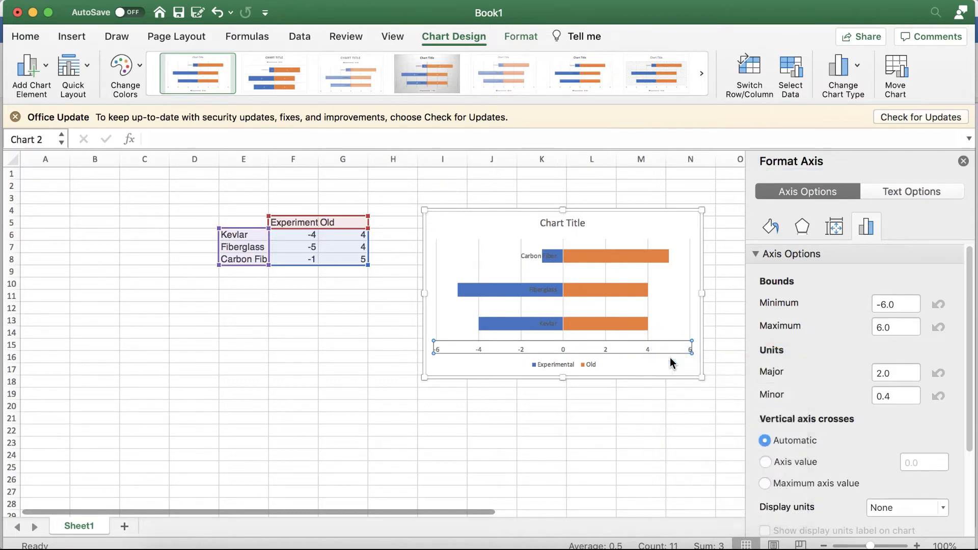
{"action": "key", "text": "Delete"}
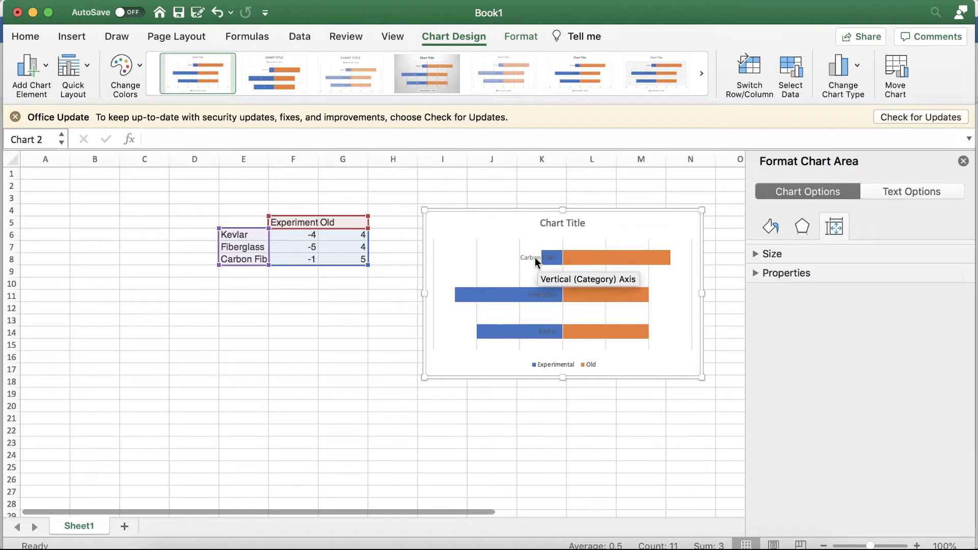
Set the label position of the chart's vertical category axis to Low
{"action": "left_click", "coordinate": [535, 258]}
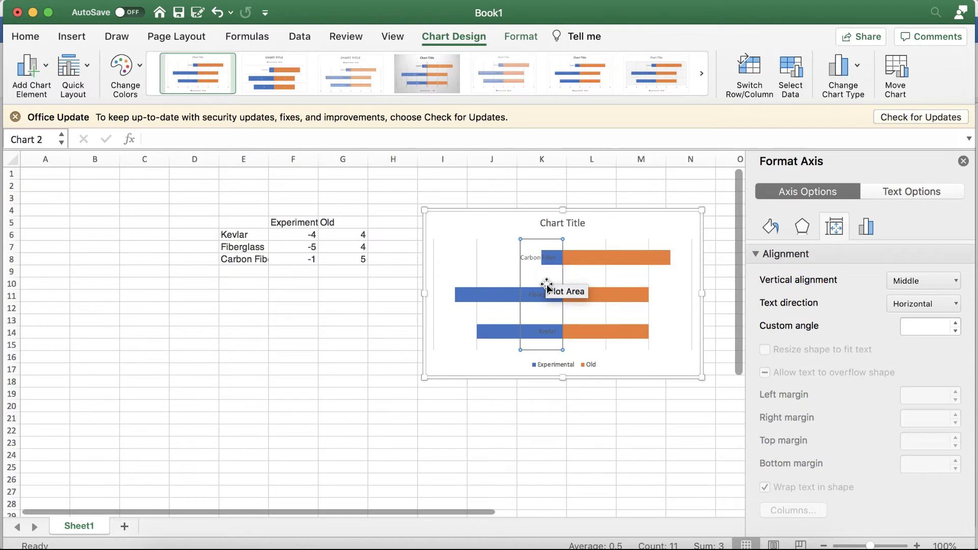
{"action": "left_click", "coordinate": [866, 231]}
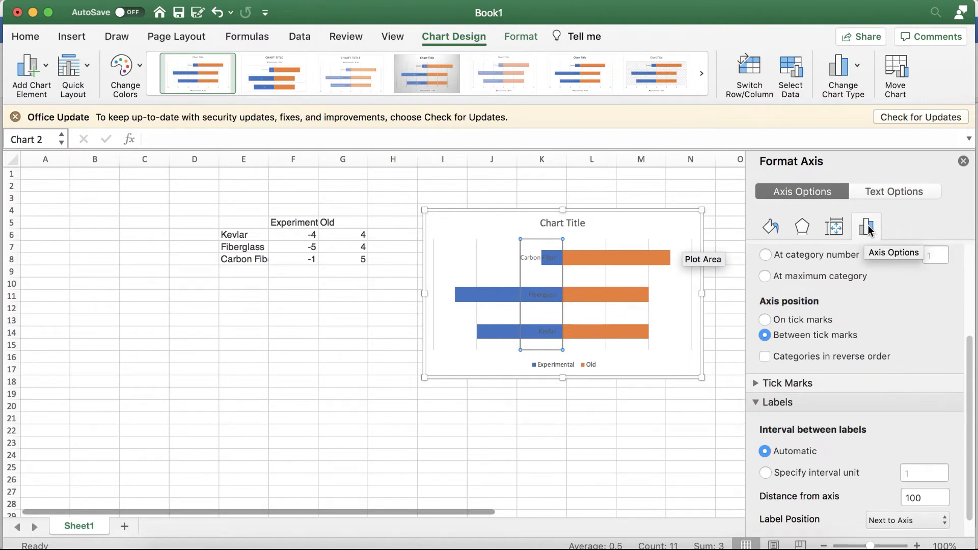
{"action": "scroll", "coordinate": [869, 392], "scroll_direction": "down", "scroll_amount": 2}
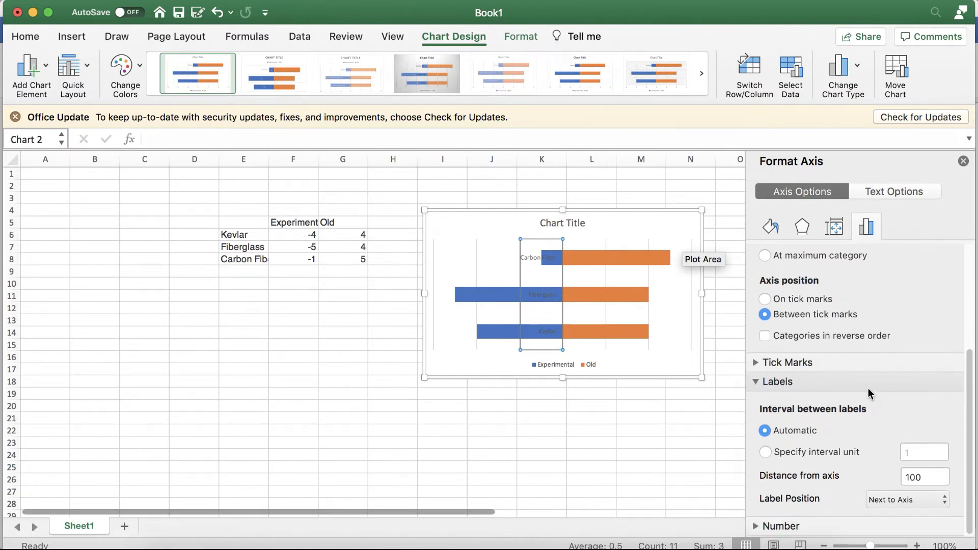
{"action": "left_click", "coordinate": [943, 500]}
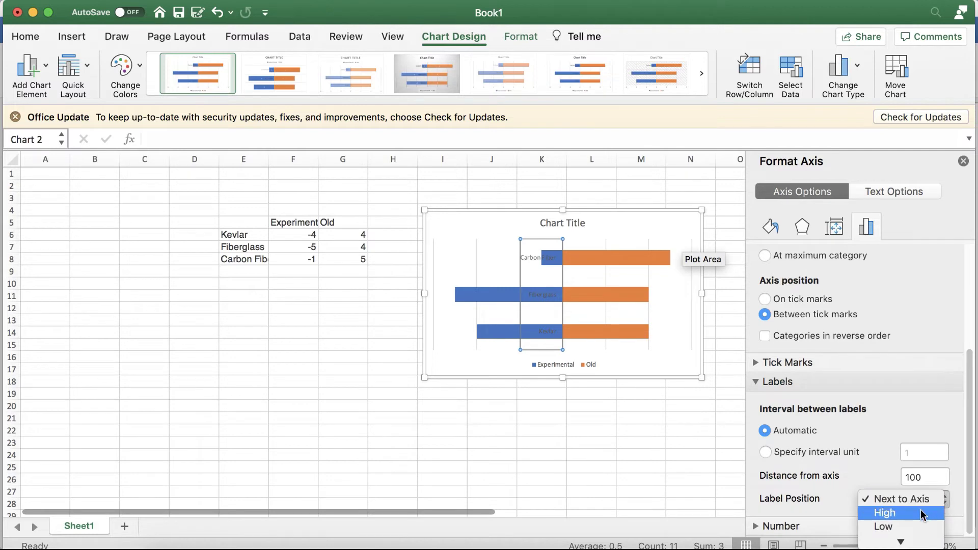
{"action": "left_click", "coordinate": [908, 522]}
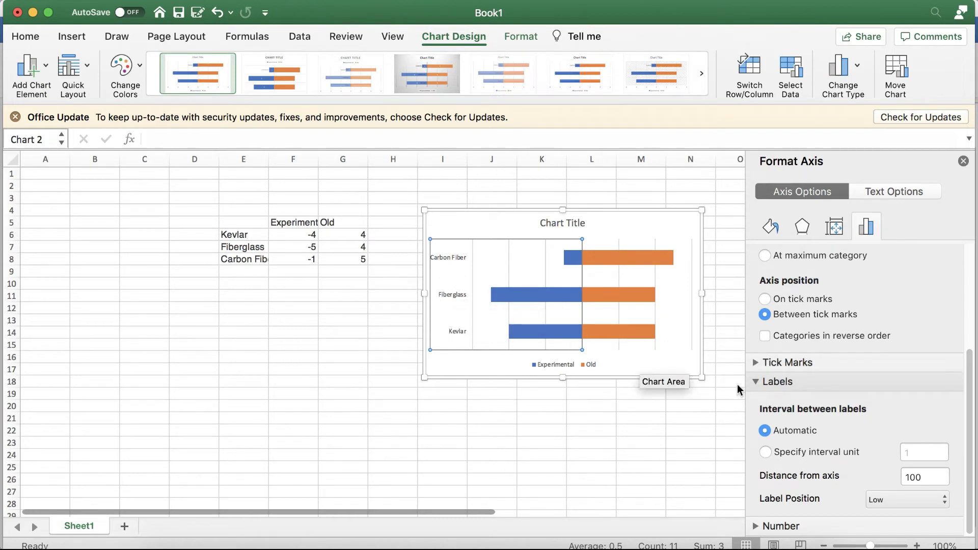
Add data labels to both the Experimental and the Old bar series
{"action": "left_click", "coordinate": [575, 259]}
{"action": "right_click", "coordinate": [576, 259]}
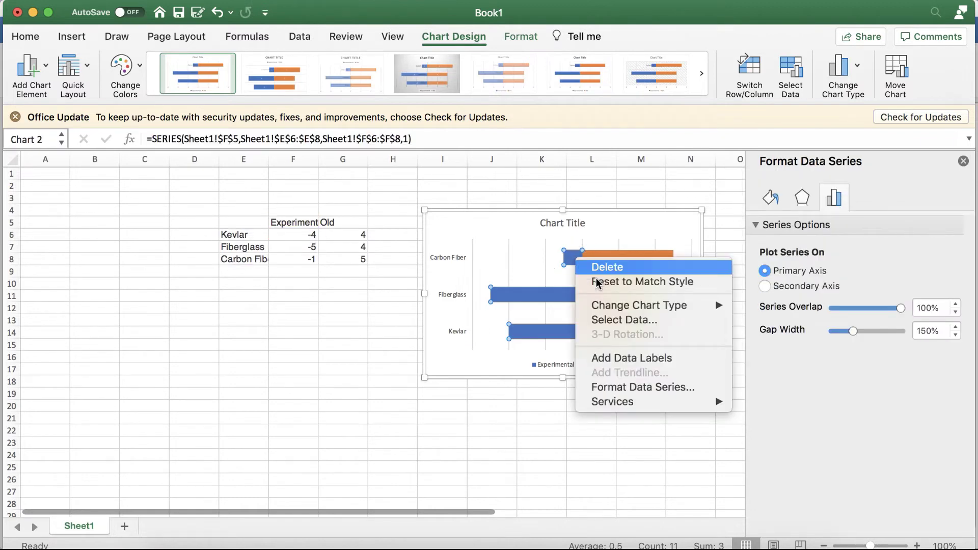
{"action": "left_click", "coordinate": [641, 360]}
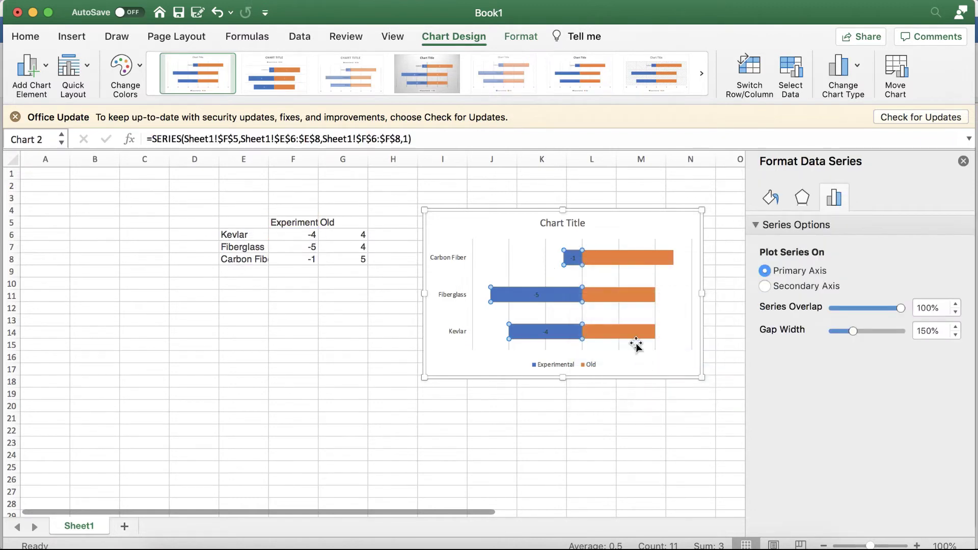
{"action": "left_click", "coordinate": [617, 258]}
{"action": "right_click", "coordinate": [617, 258]}
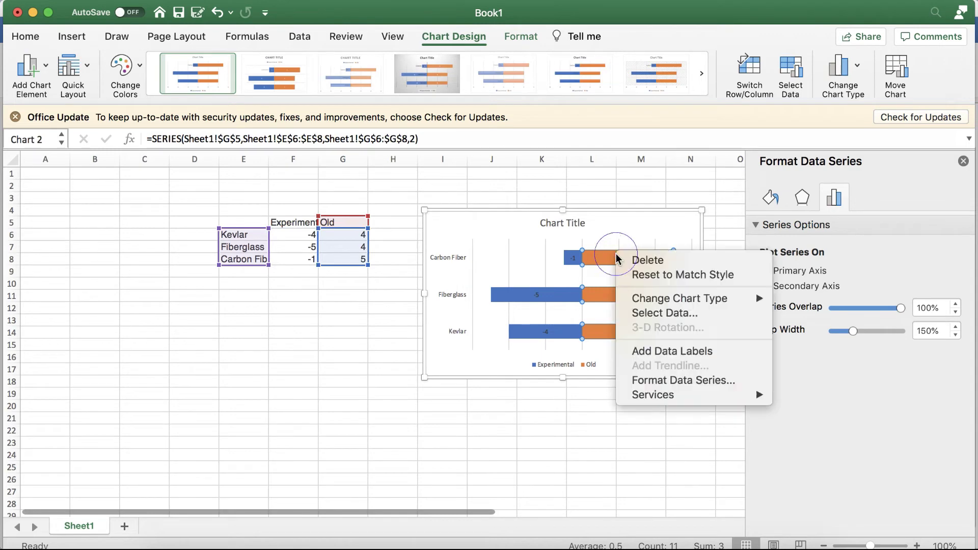
{"action": "left_click", "coordinate": [668, 351]}
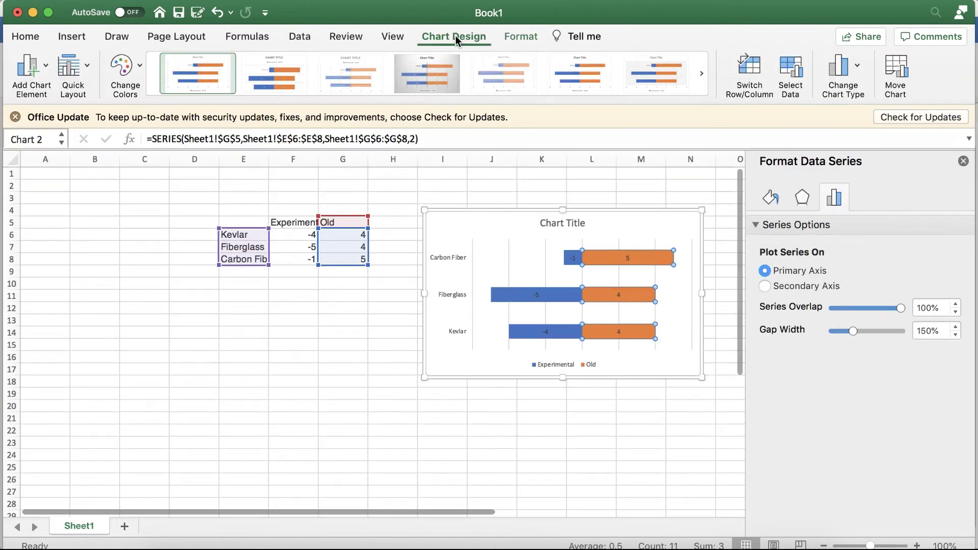
Fill the Old series with light gold and the Experimental series with light green
{"action": "left_click", "coordinate": [519, 36]}
{"action": "left_click", "coordinate": [391, 62]}
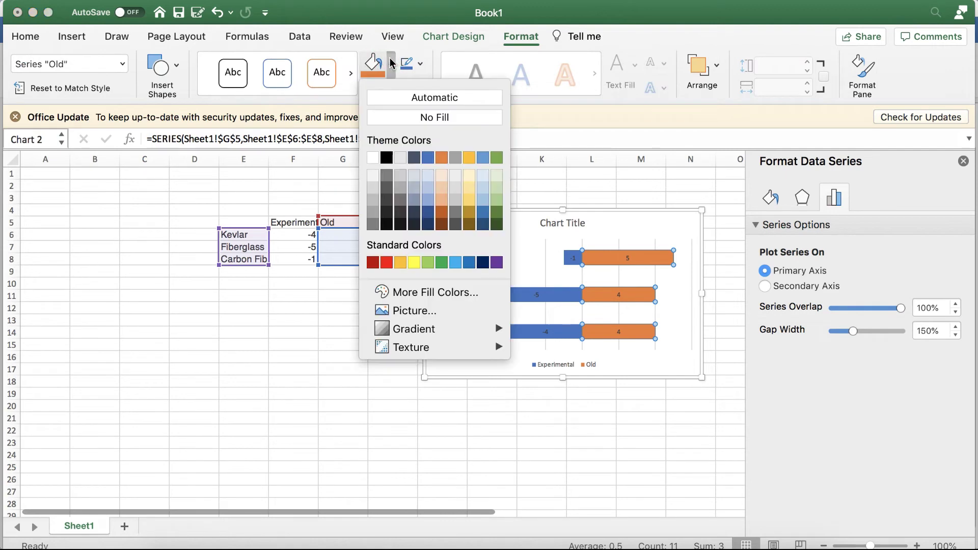
{"action": "left_click", "coordinate": [468, 191]}
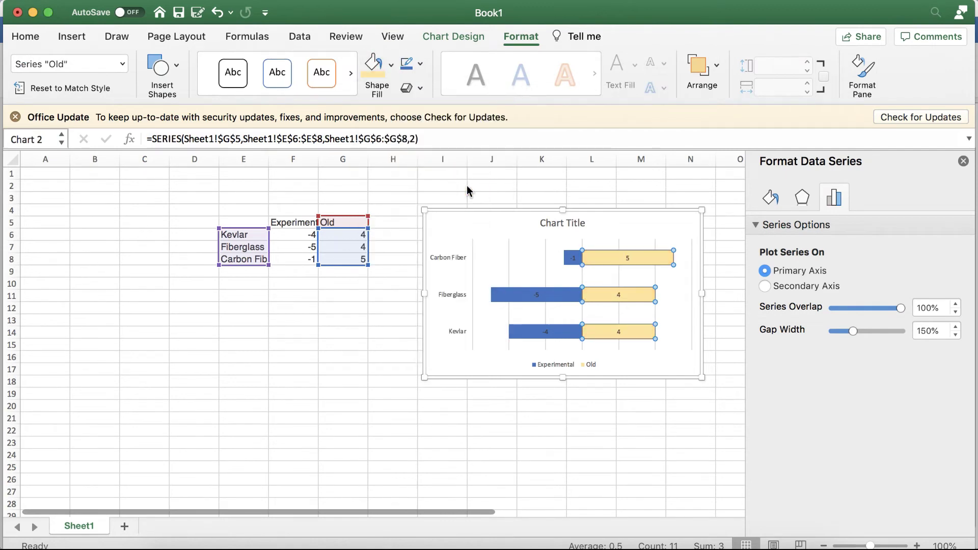
{"action": "left_click", "coordinate": [573, 259]}
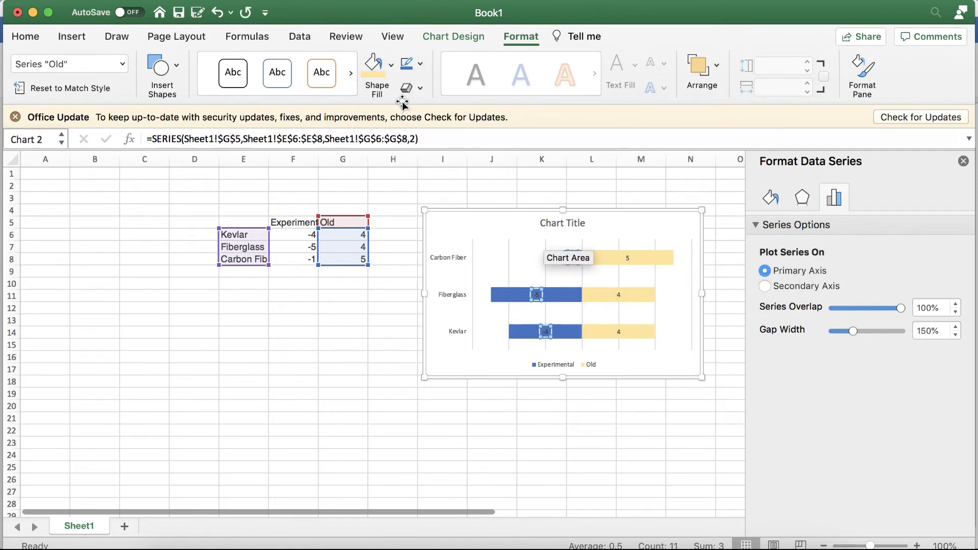
{"action": "left_click", "coordinate": [391, 64]}
{"action": "left_click", "coordinate": [494, 192]}
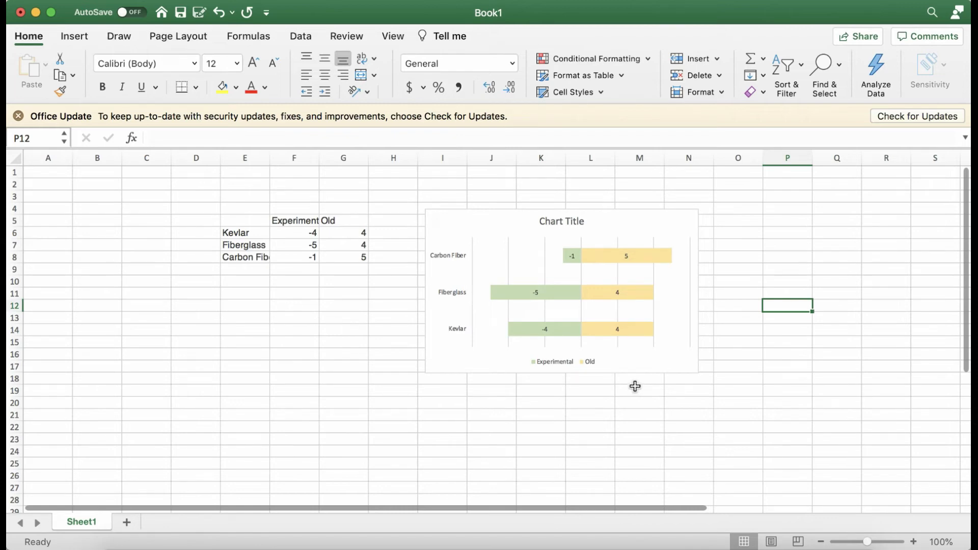
Set the number category of the Experimental series' data labels to Number
{"action": "left_click", "coordinate": [572, 258]}
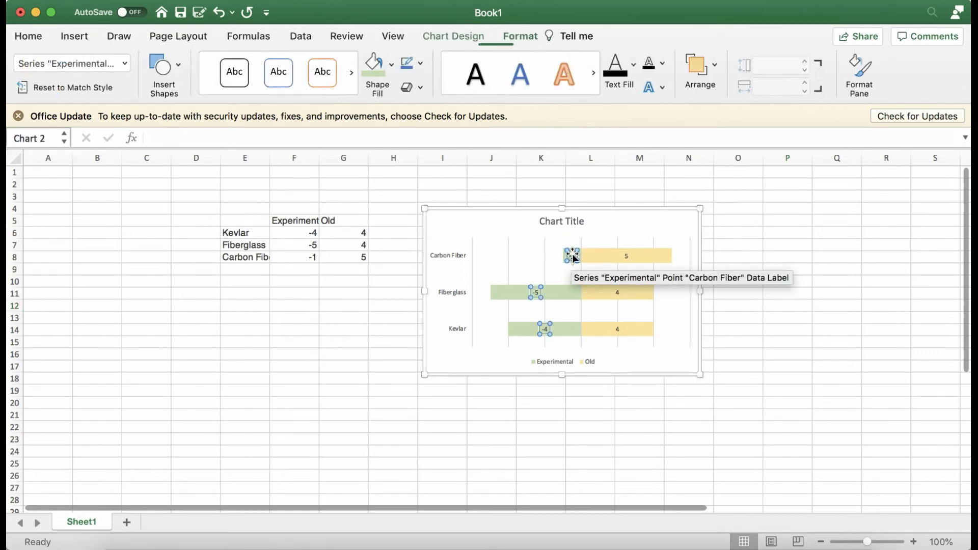
{"action": "right_click", "coordinate": [573, 257]}
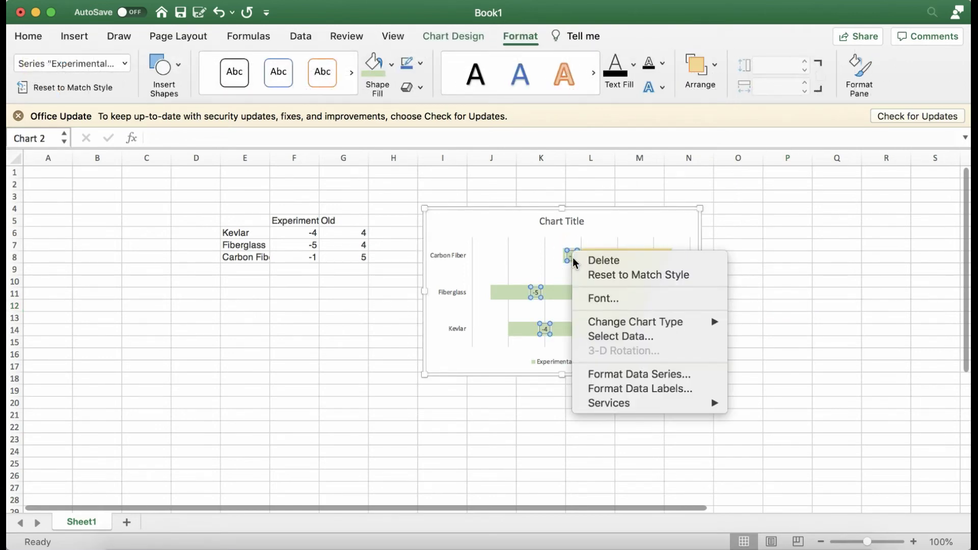
{"action": "left_click", "coordinate": [621, 390]}
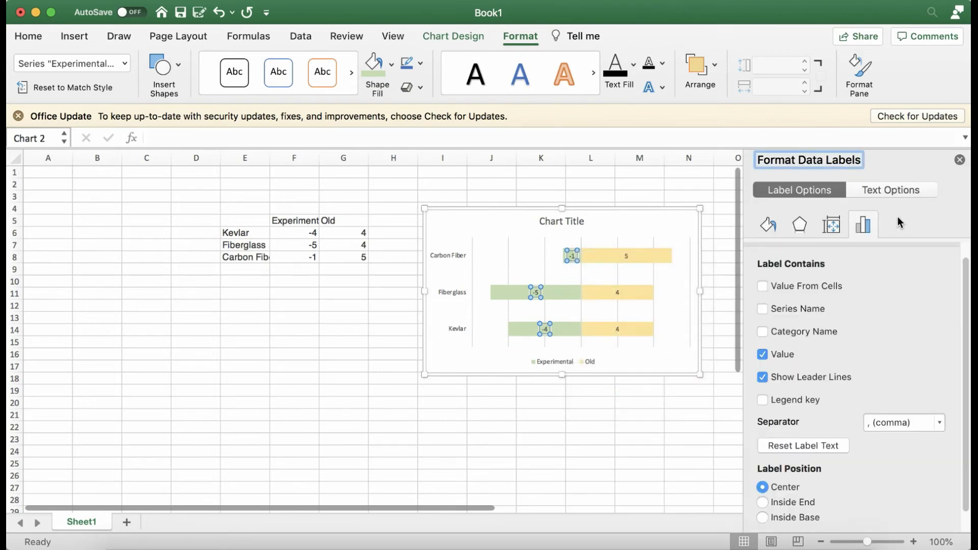
{"action": "scroll", "coordinate": [887, 377], "scroll_direction": "down", "scroll_amount": 2}
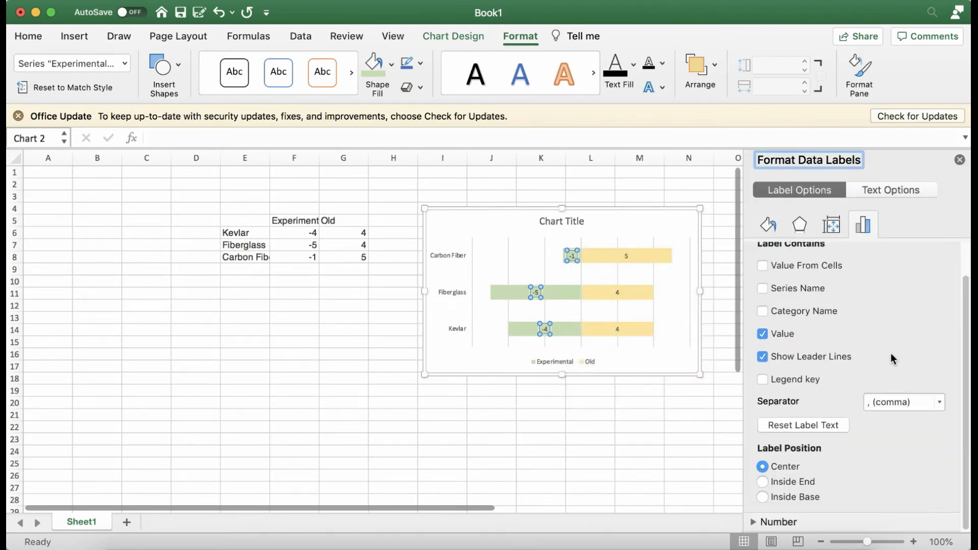
{"action": "left_click", "coordinate": [754, 521]}
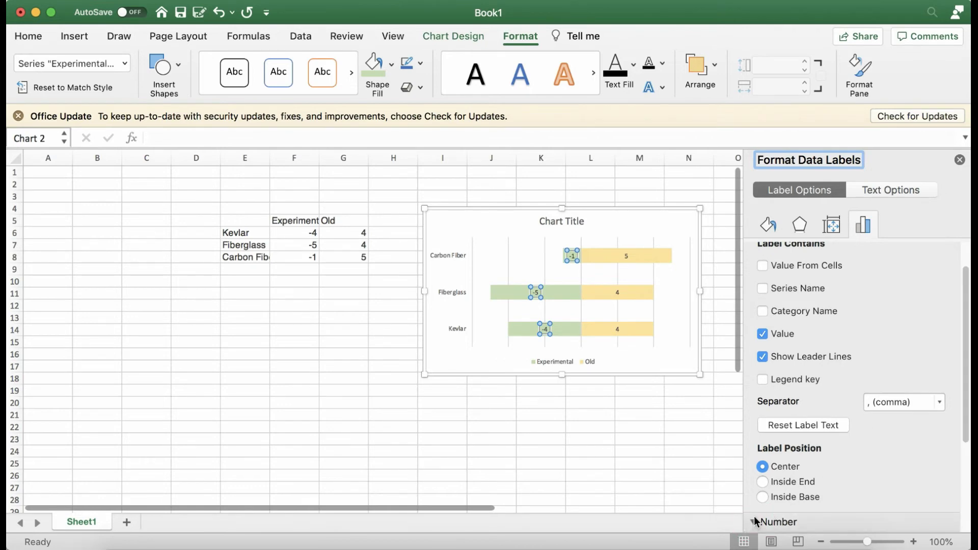
{"action": "scroll", "coordinate": [902, 415], "scroll_direction": "down", "scroll_amount": 5}
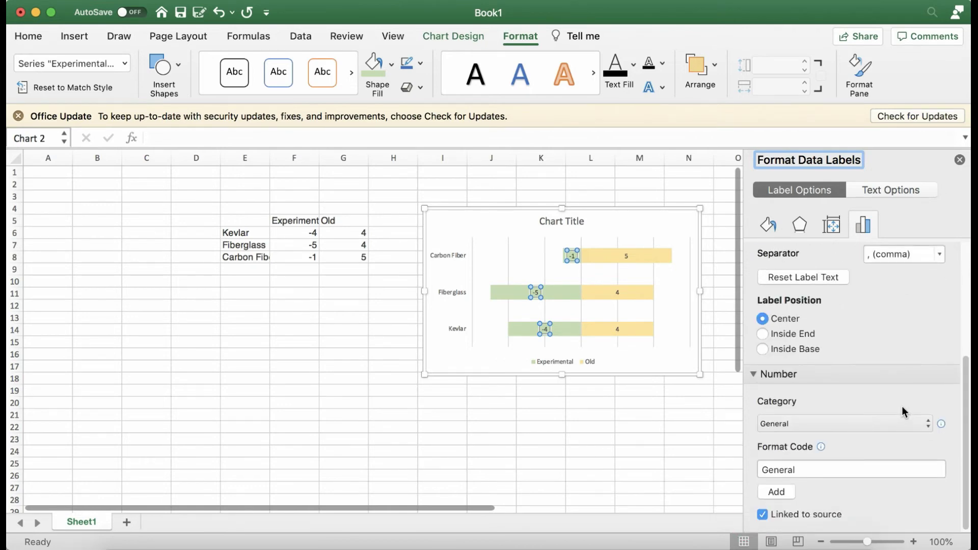
{"action": "left_click", "coordinate": [809, 423]}
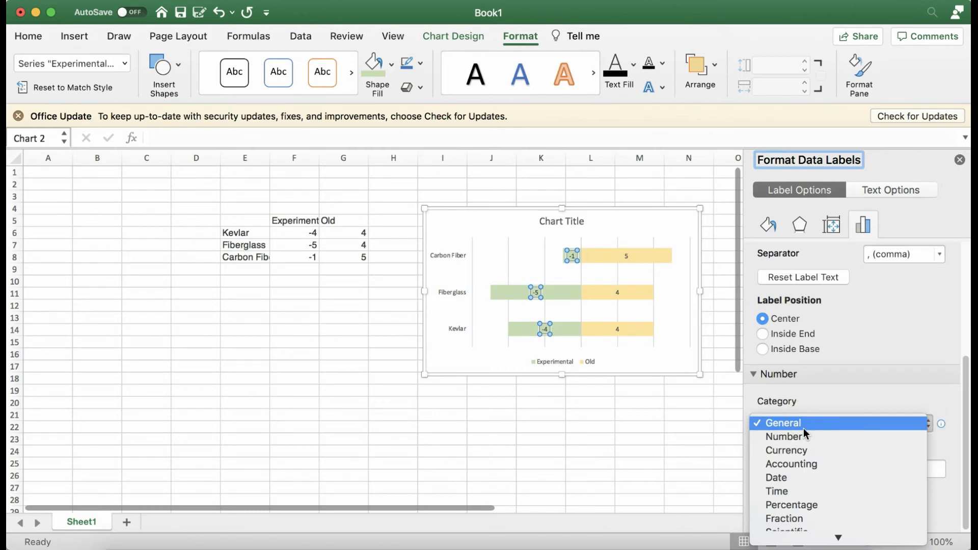
{"action": "left_click", "coordinate": [799, 434]}
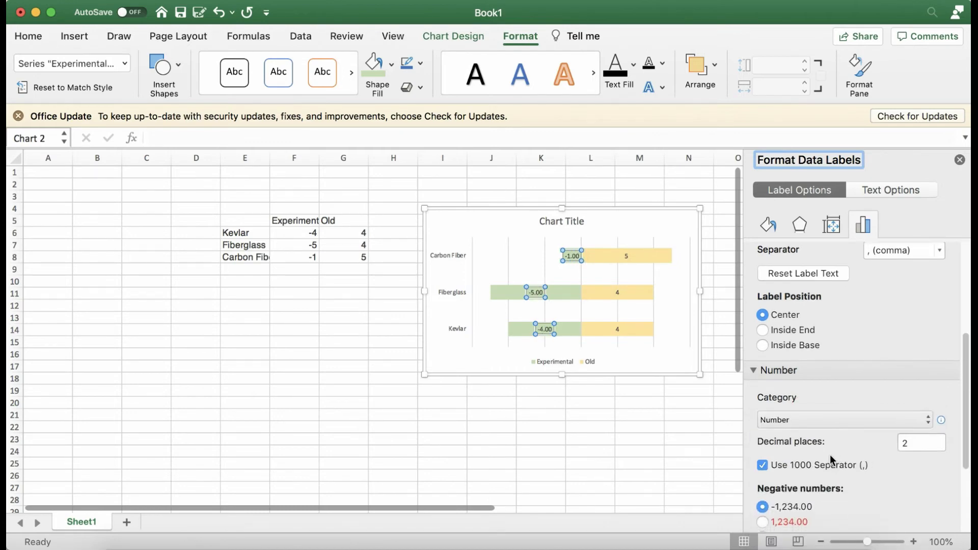
Format the Experimental labels with 0 decimal places and negative numbers in red without a minus sign
{"action": "scroll", "coordinate": [897, 423], "scroll_direction": "down", "scroll_amount": 2}
{"action": "left_click", "coordinate": [921, 406]}
{"action": "double_click", "coordinate": [904, 403]}
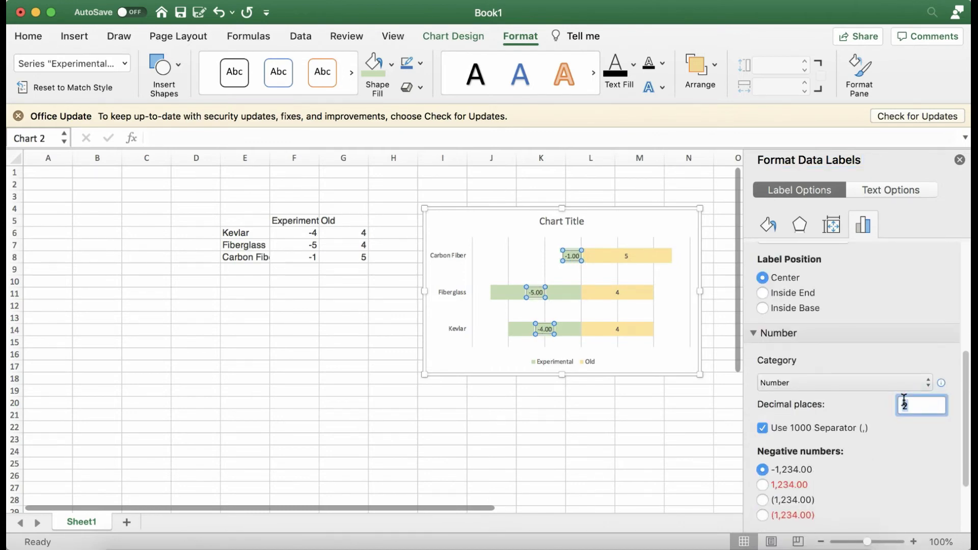
{"action": "type", "text": "0"}
{"action": "left_click", "coordinate": [767, 487]}
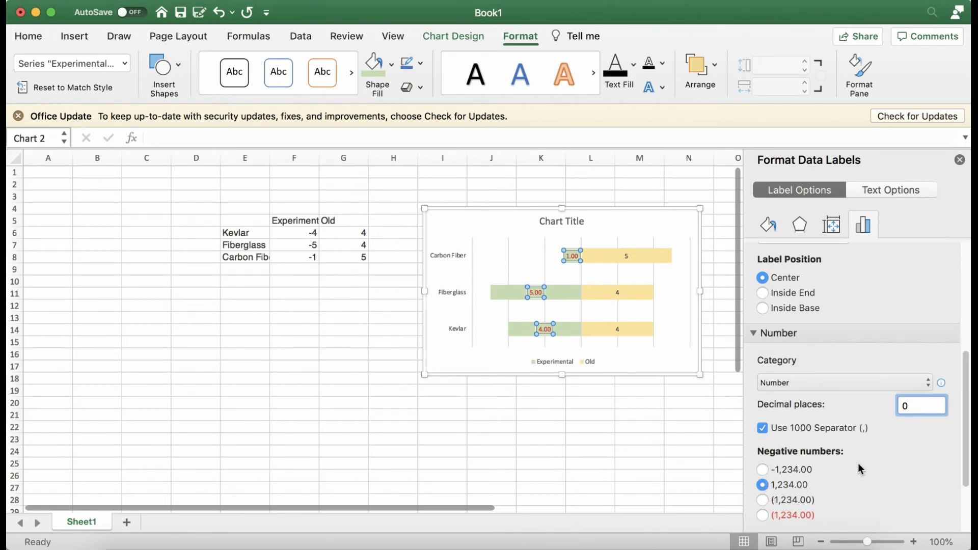
Change the Experimental labels' format code to #,##0;[White]#,##0, add it as a custom format and close the formatting pane
{"action": "scroll", "coordinate": [858, 463], "scroll_direction": "down", "scroll_amount": 1}
{"action": "scroll", "coordinate": [858, 463], "scroll_direction": "down", "scroll_amount": 3}
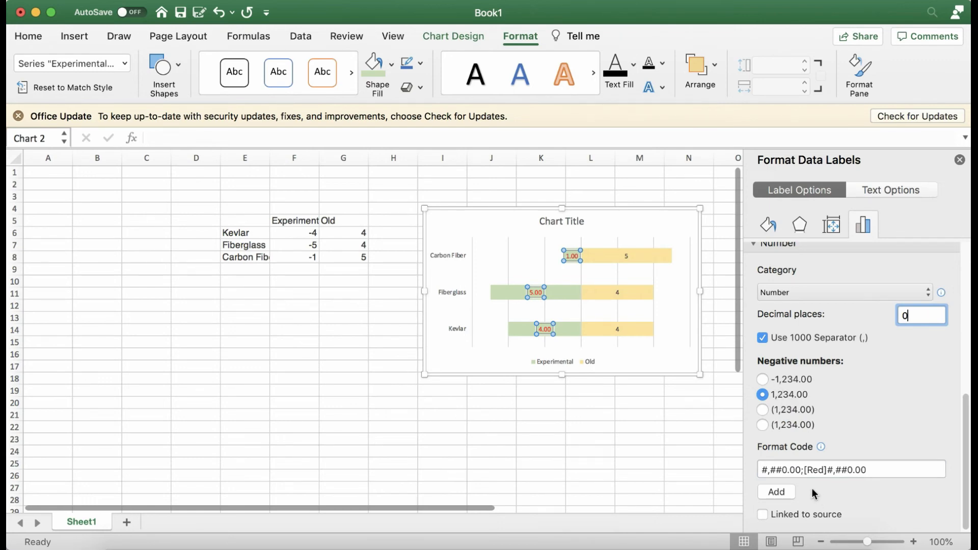
{"action": "left_click", "coordinate": [823, 469]}
{"action": "double_click", "coordinate": [799, 469]}
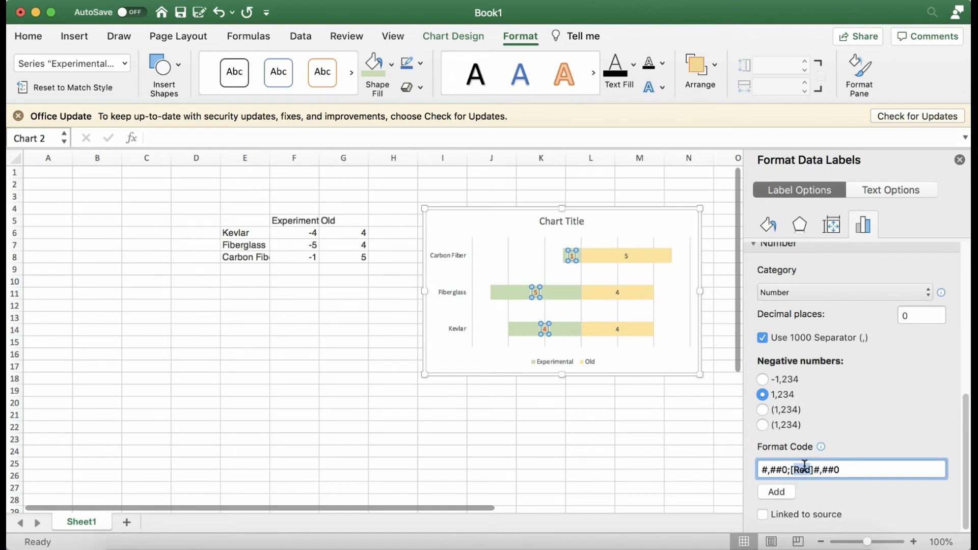
{"action": "type", "text": "White"}
{"action": "left_click", "coordinate": [779, 493]}
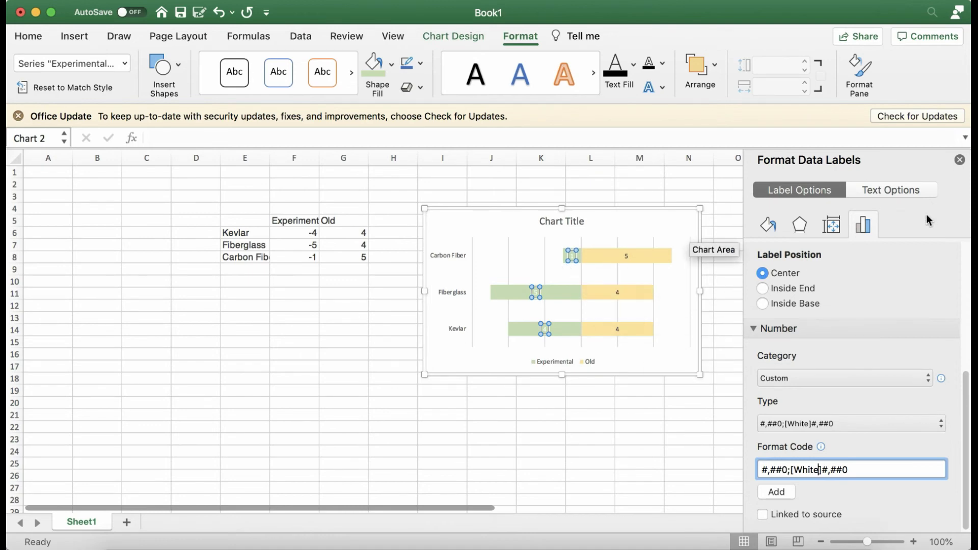
{"action": "left_click", "coordinate": [960, 161]}
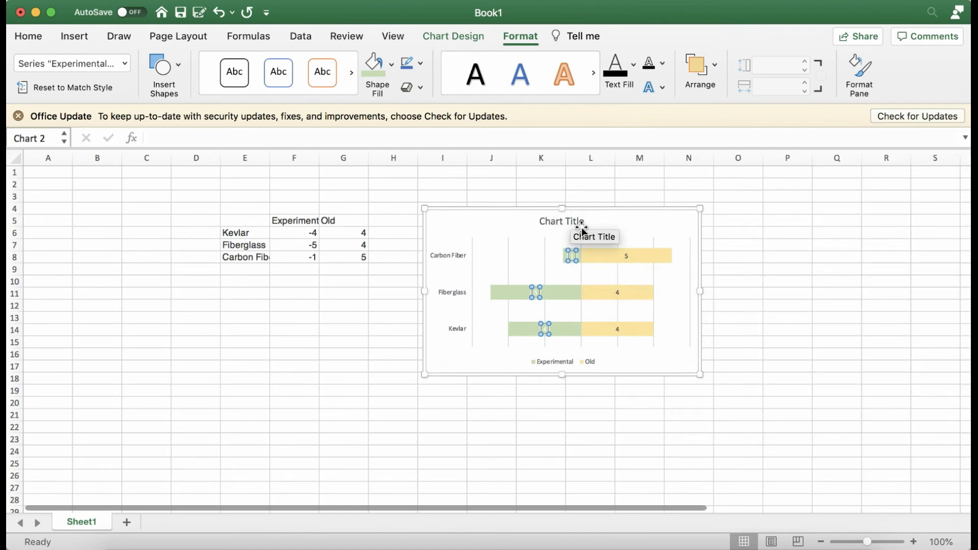
Delete the chart's vertical gridlines and set the bars' gap width to 0%
{"action": "left_click", "coordinate": [508, 266]}
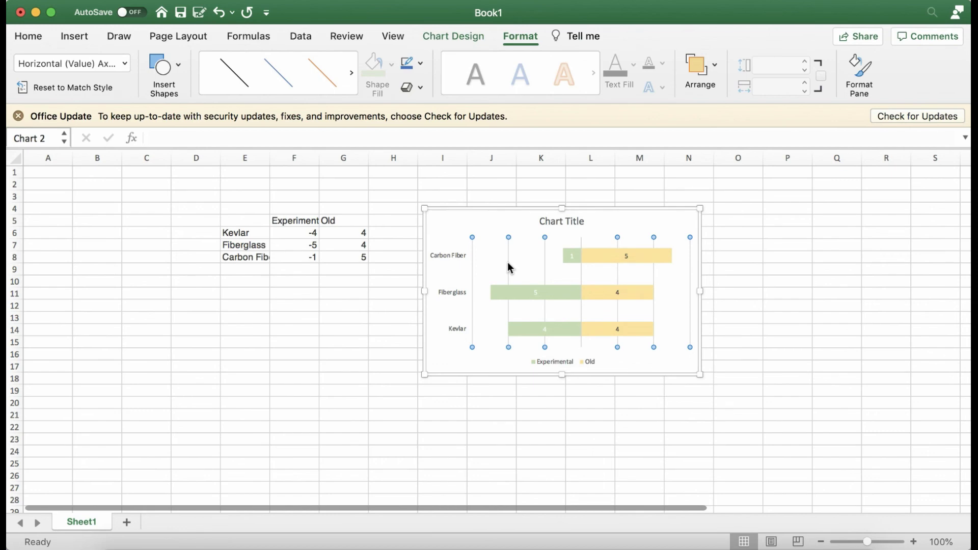
{"action": "key", "text": "Delete"}
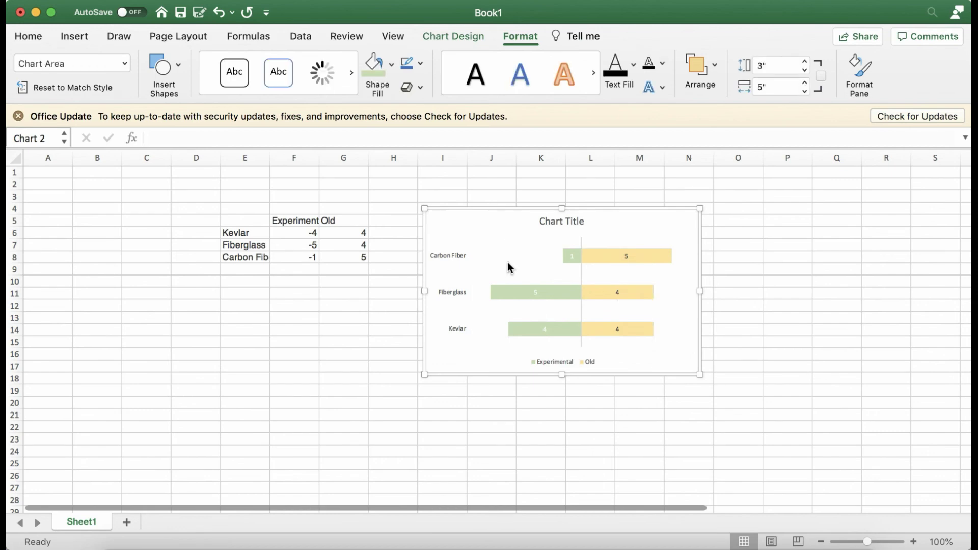
{"action": "left_click", "coordinate": [590, 257]}
{"action": "double_click", "coordinate": [589, 258]}
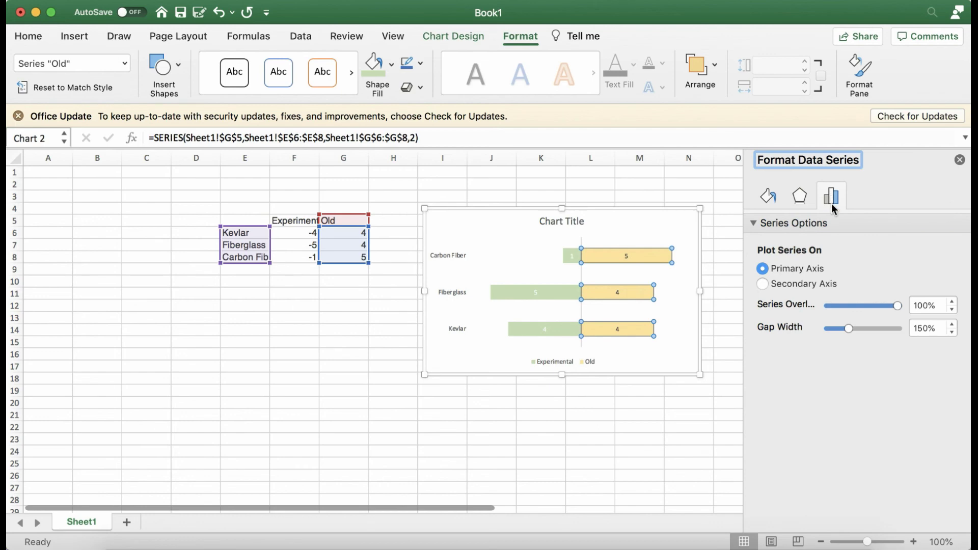
{"action": "left_click_drag", "start_coordinate": [849, 329], "coordinate": [819, 327]}
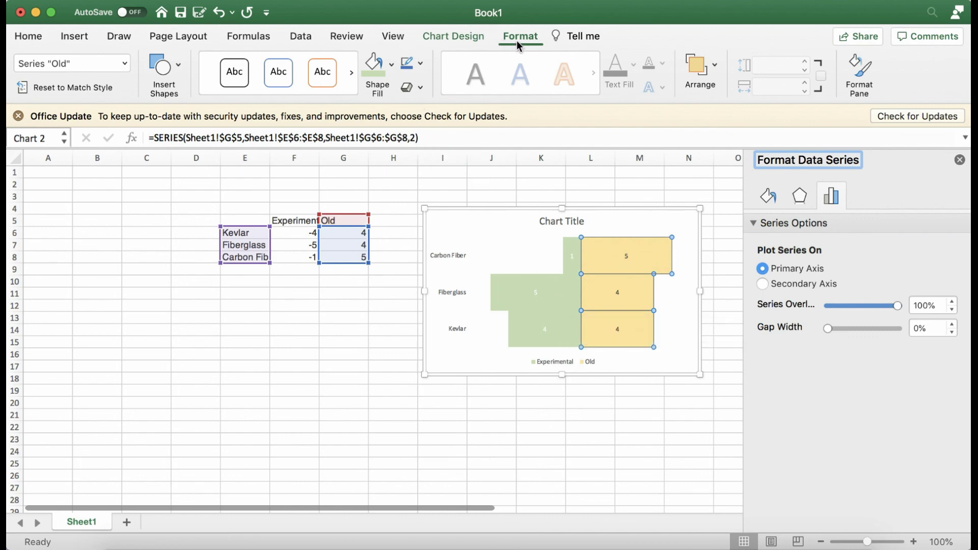
Apply a white outline to the bars of the Old series and of the Experimental series
{"action": "left_click", "coordinate": [420, 65]}
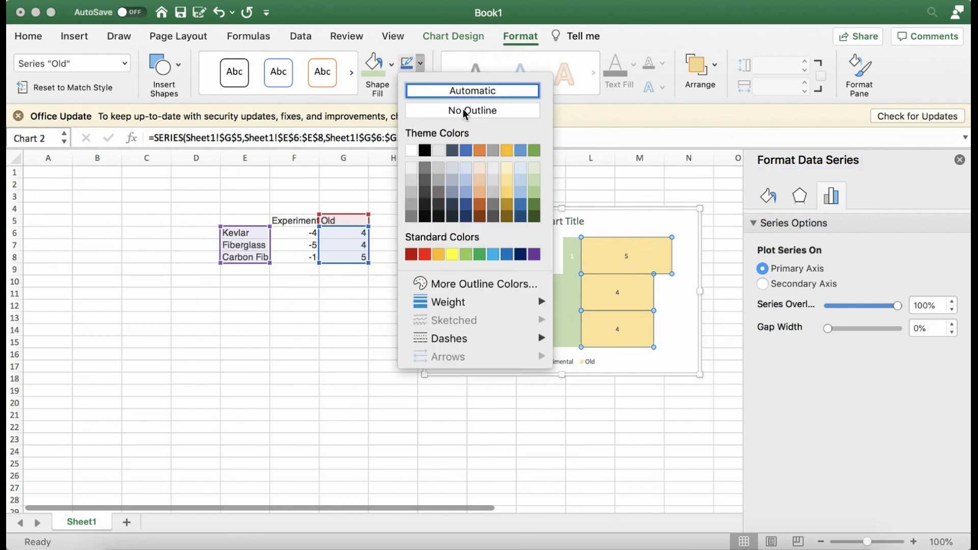
{"action": "left_click", "coordinate": [413, 152]}
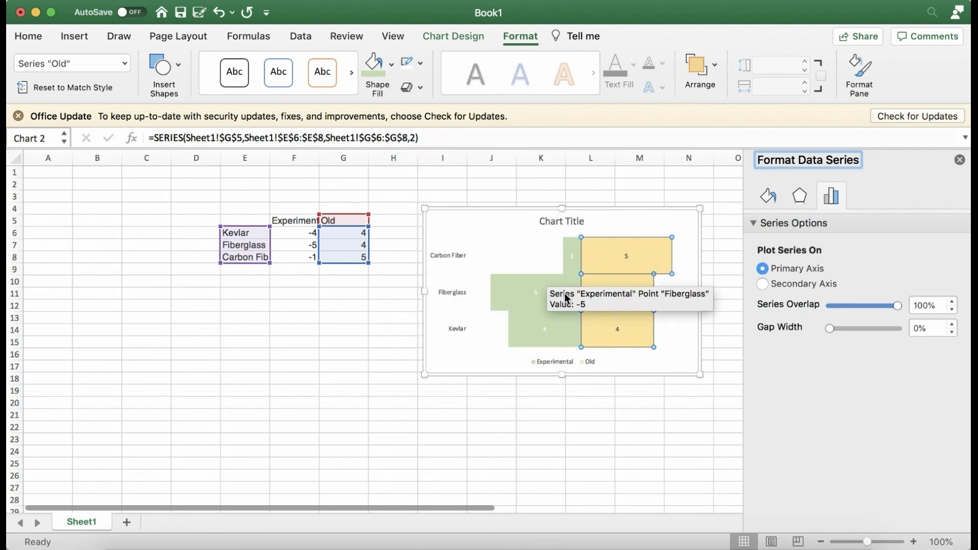
{"action": "left_click", "coordinate": [567, 262]}
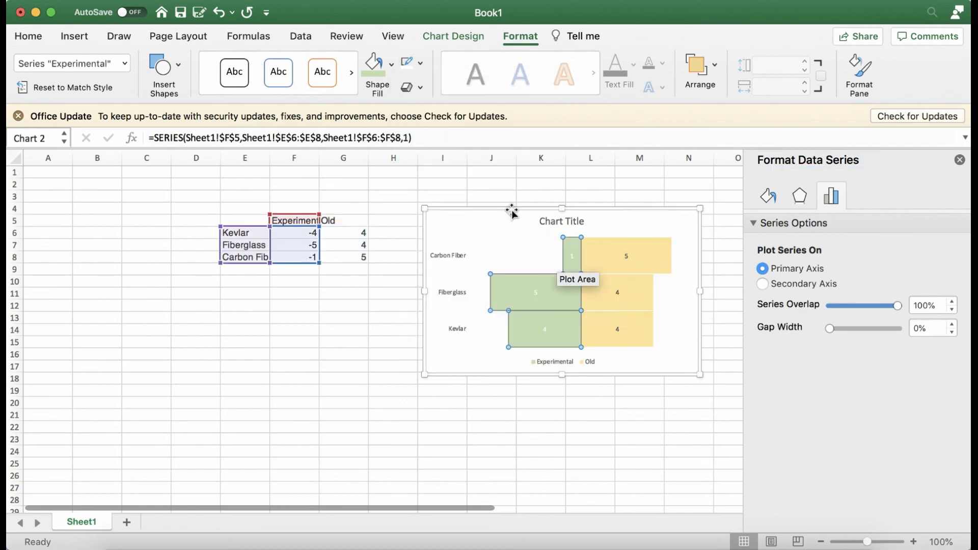
{"action": "left_click", "coordinate": [412, 62]}
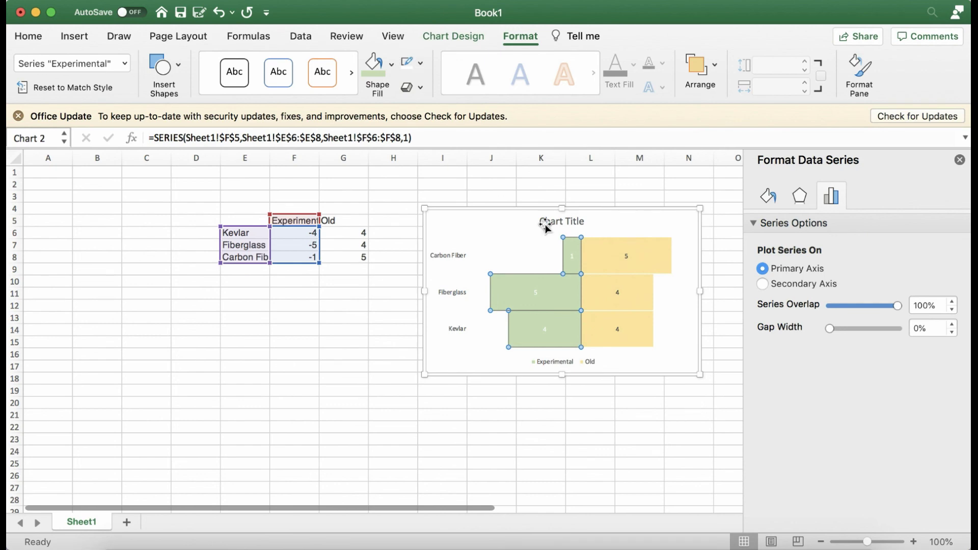
{"action": "left_click", "coordinate": [684, 306]}
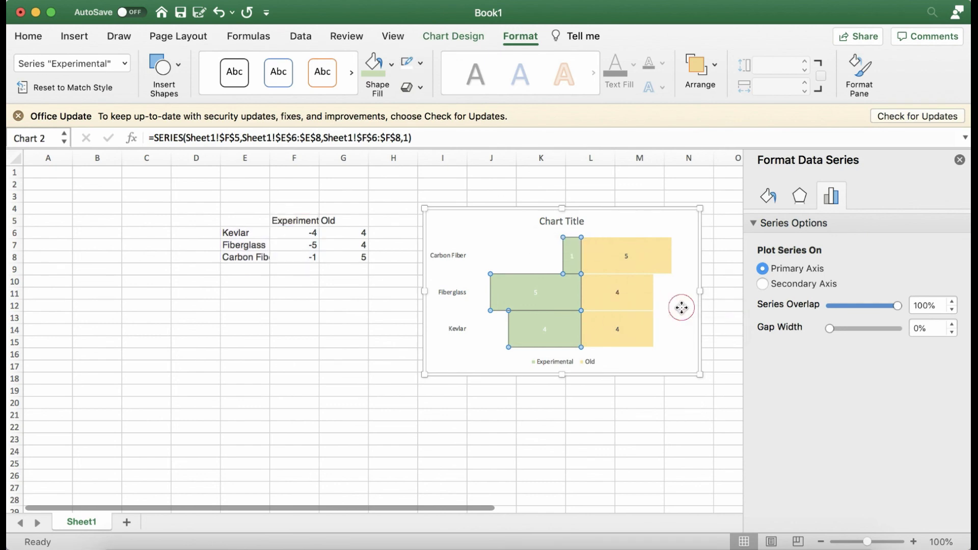